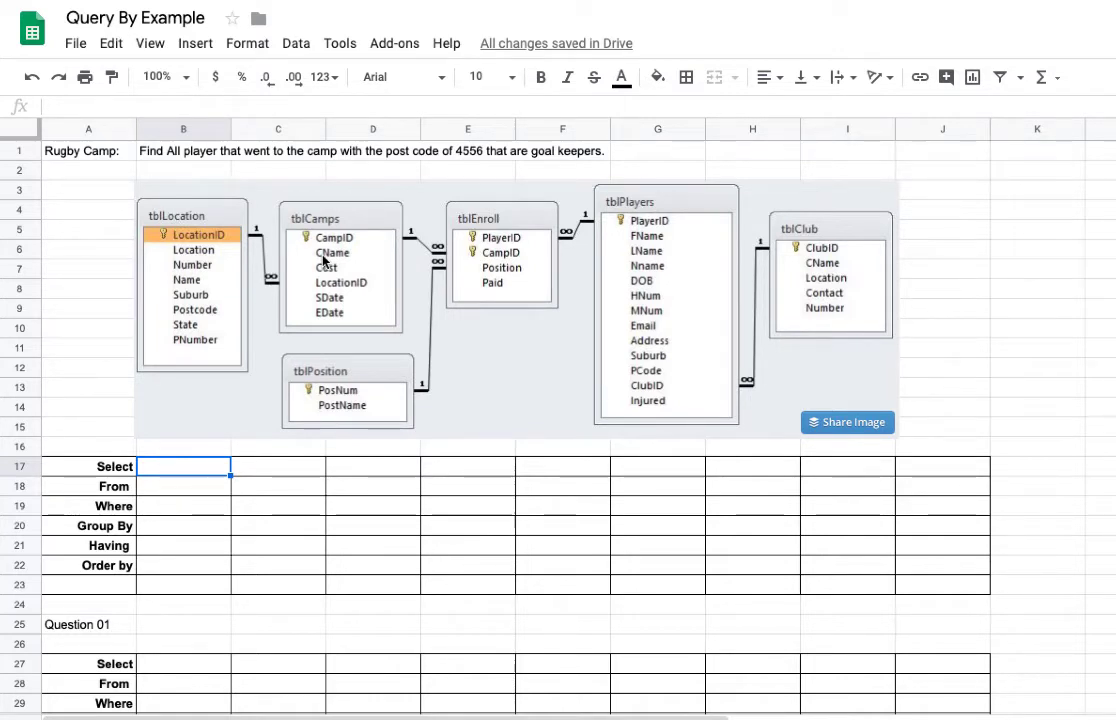
- Fill the first grid column with field Postcode, table tblLocation and criterion = 4556
type("Postcode")
key("Return")
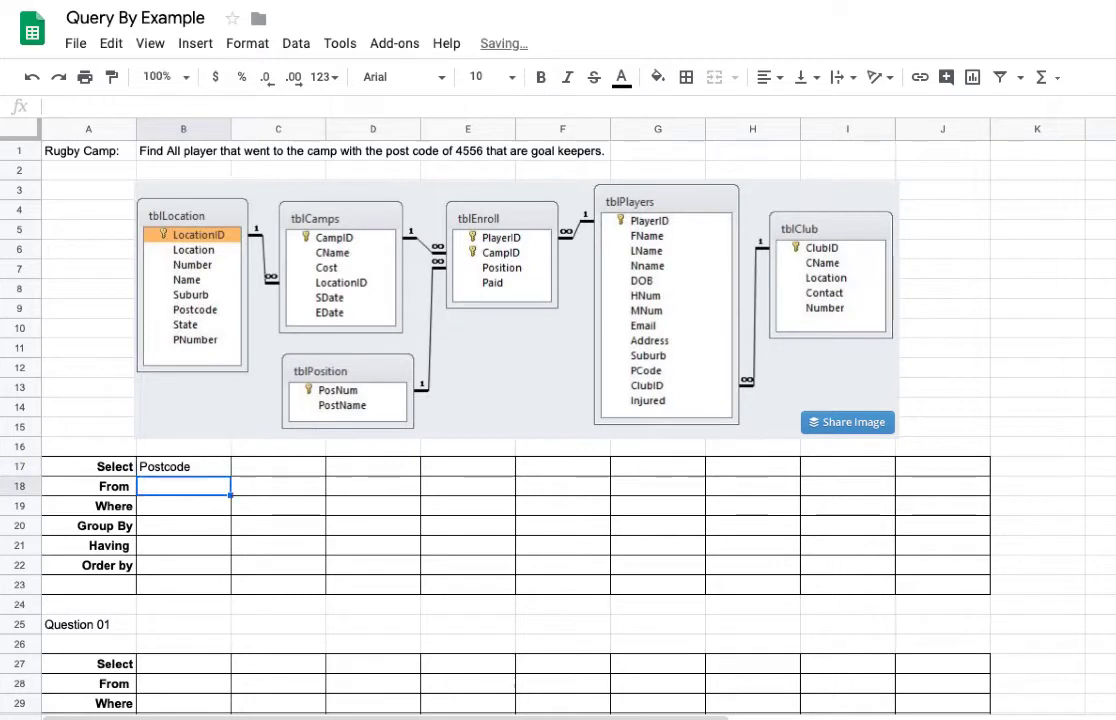
type("tblLocation")
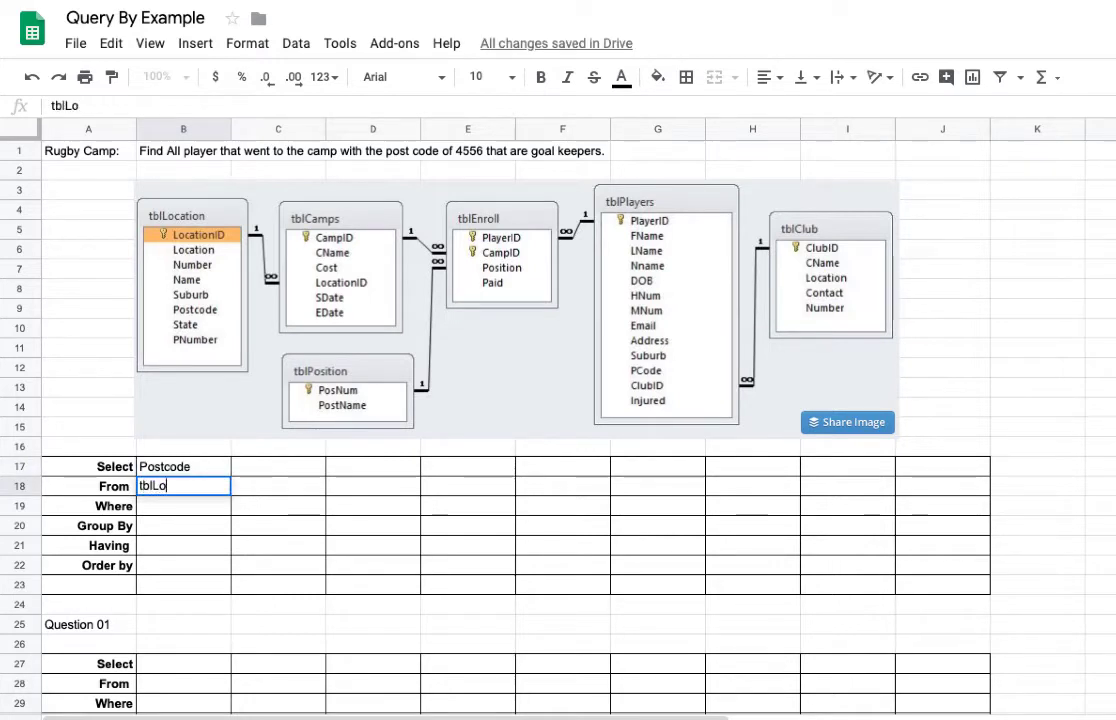
key("Return")
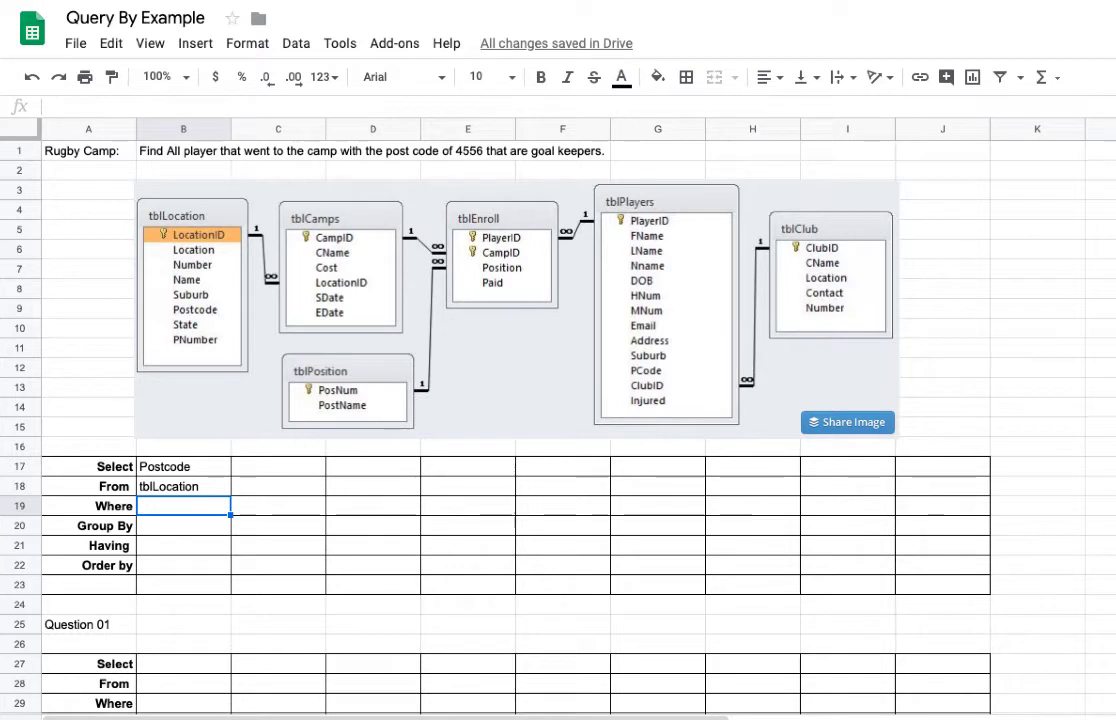
type("'")
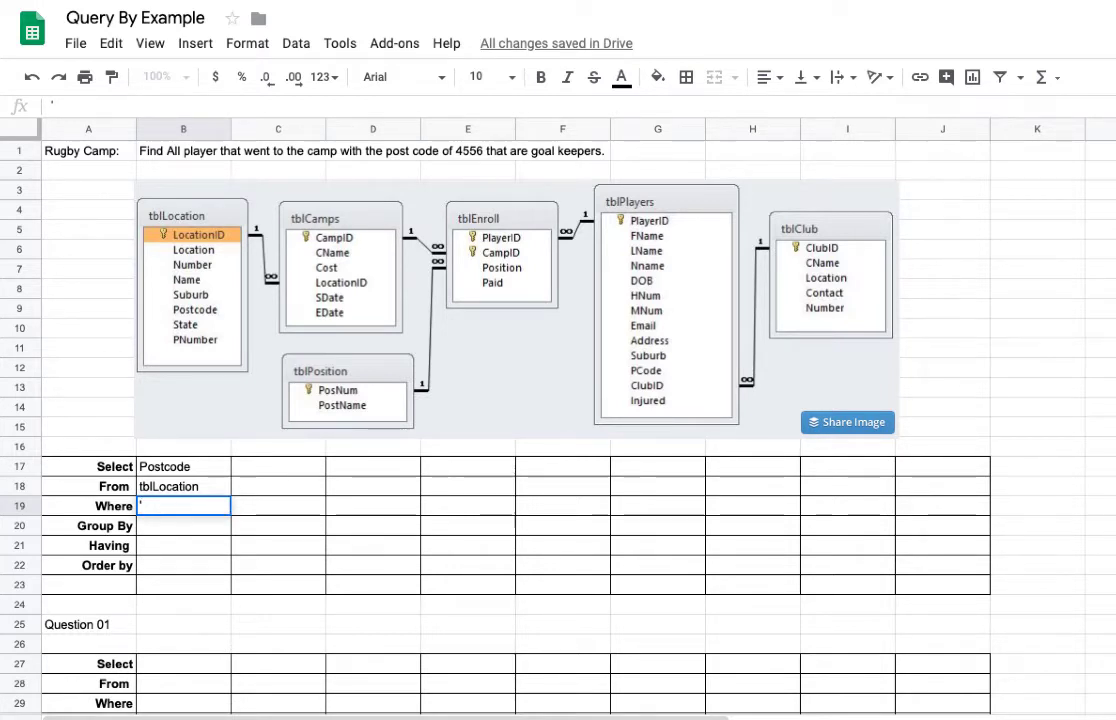
type("= 4")
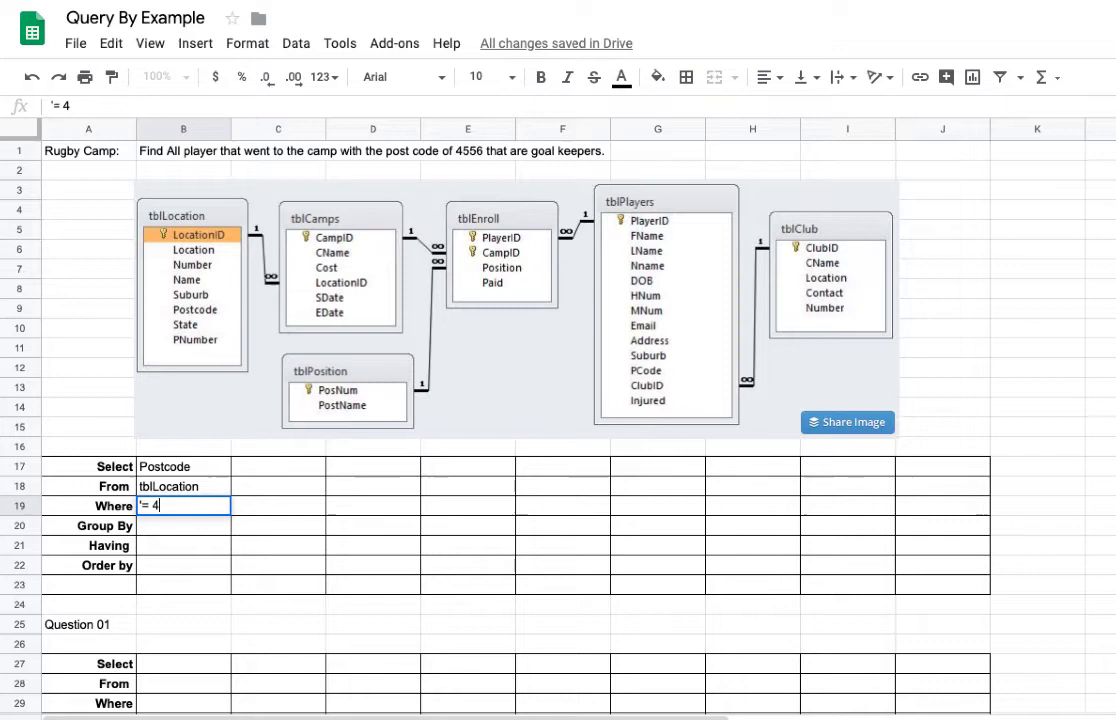
type("556")
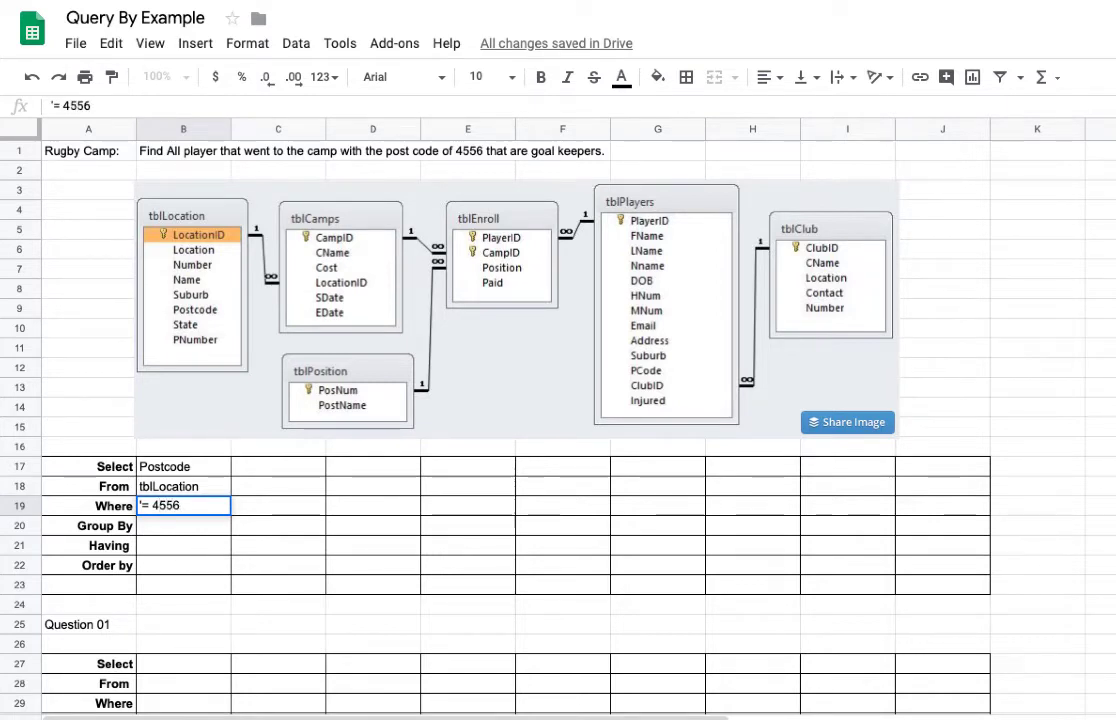
key("Return")
- Fill the second column with PostName from tblPosition and criterion '= "Goal Keeper"
left_click(183, 505)
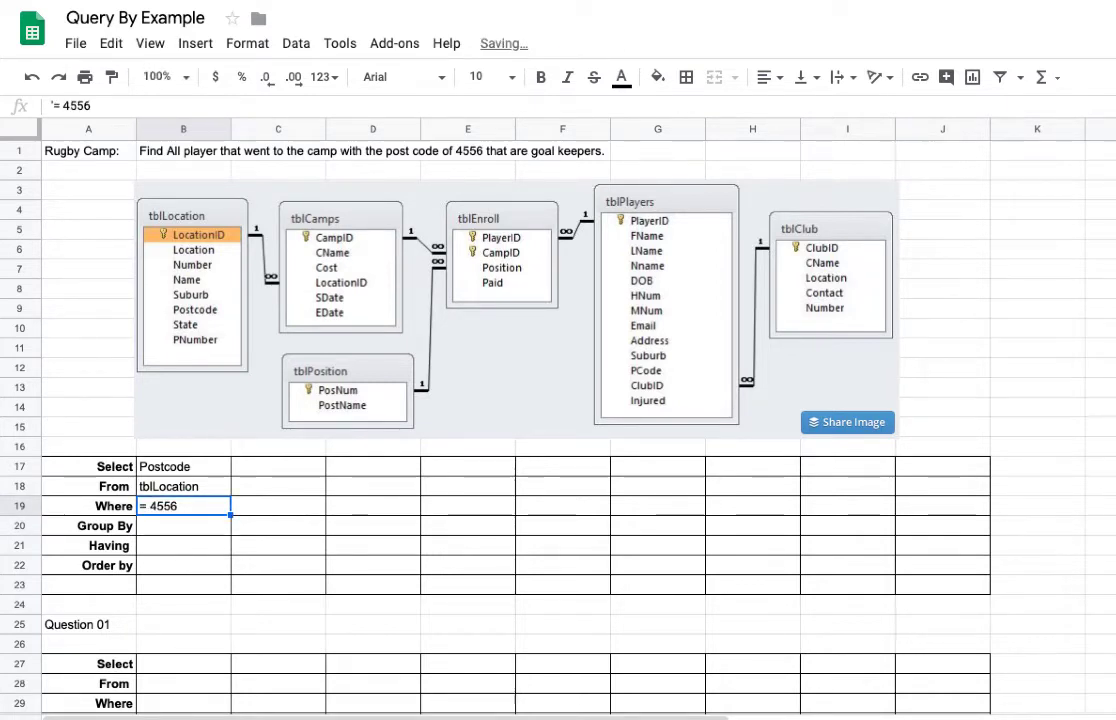
left_click(278, 505)
left_click(278, 466)
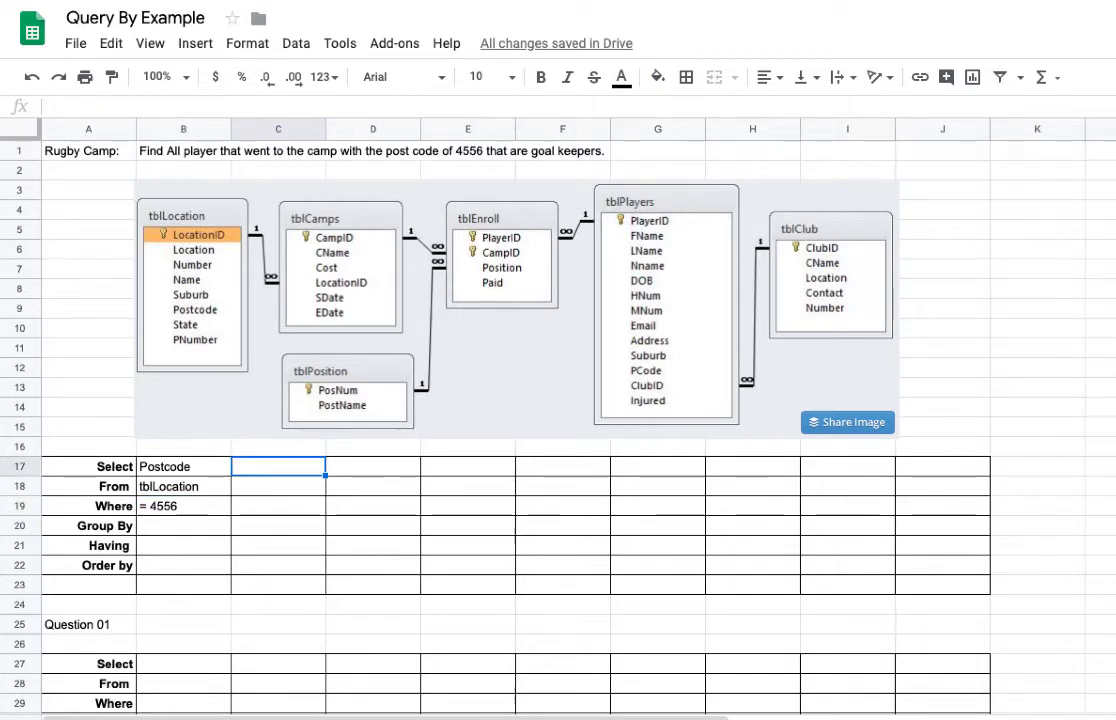
type("PO")
key("BackSpace")
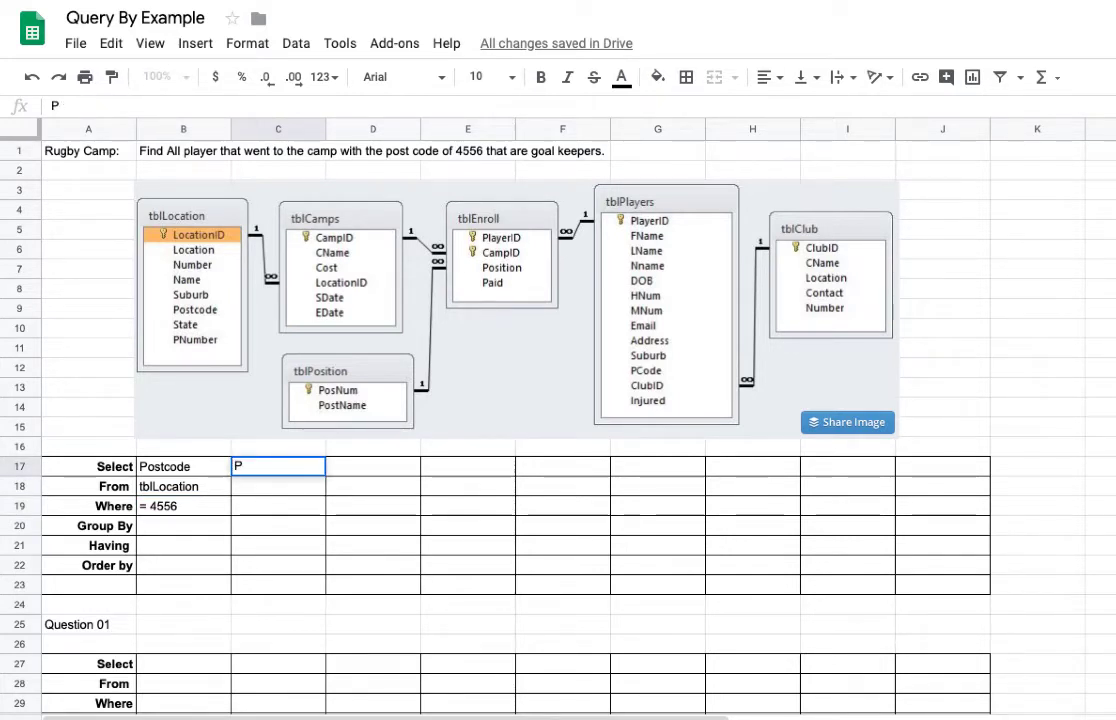
type("ostName")
key("Return")
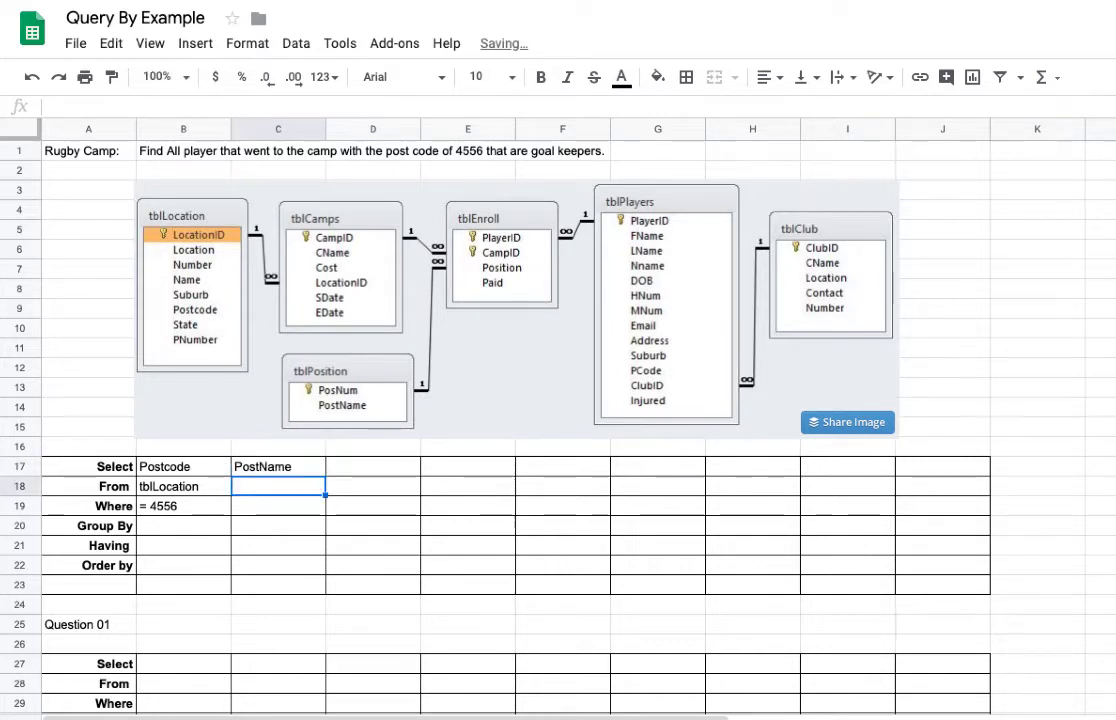
type("tblPosition")
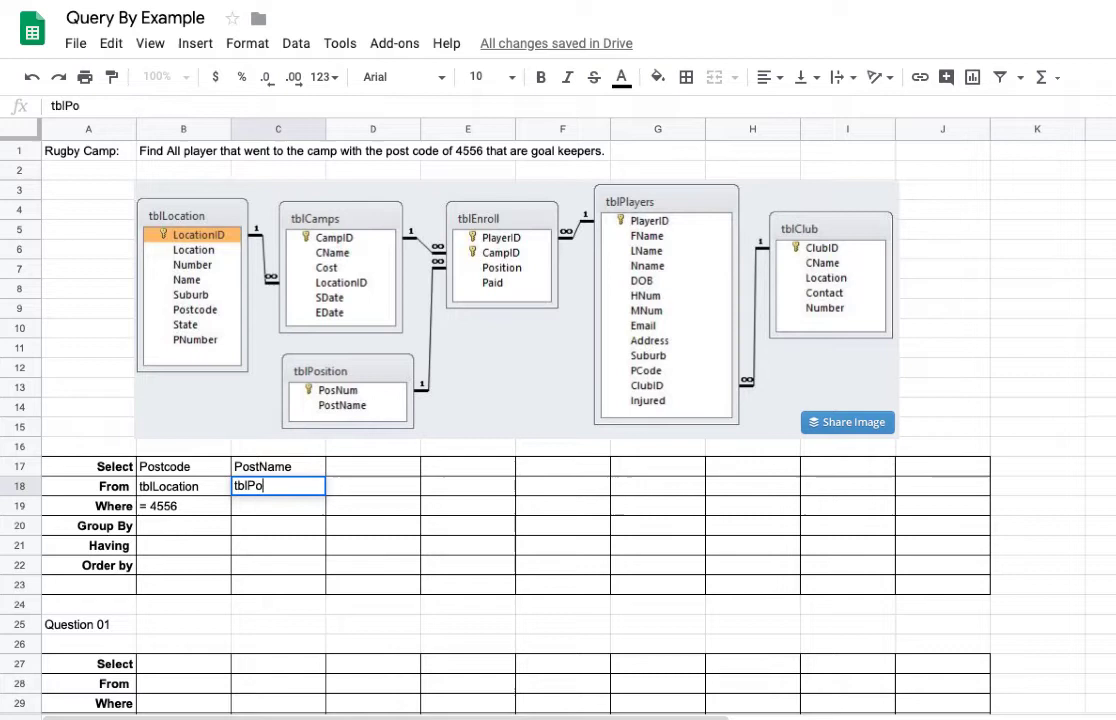
key("Return")
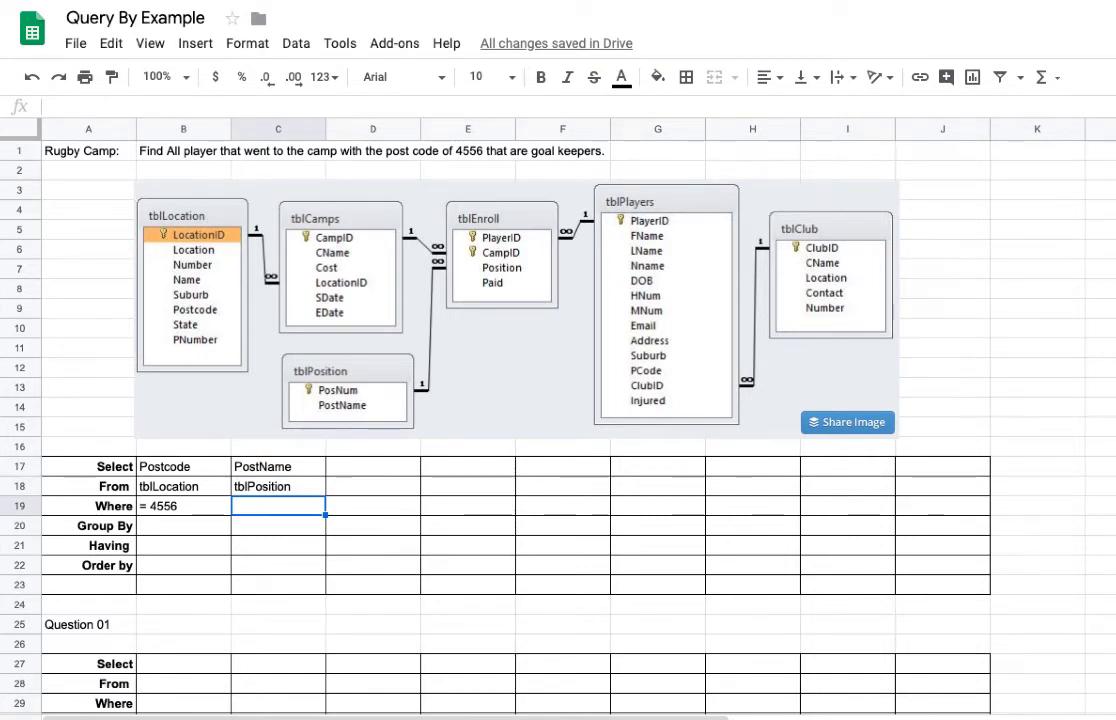
type("= ")
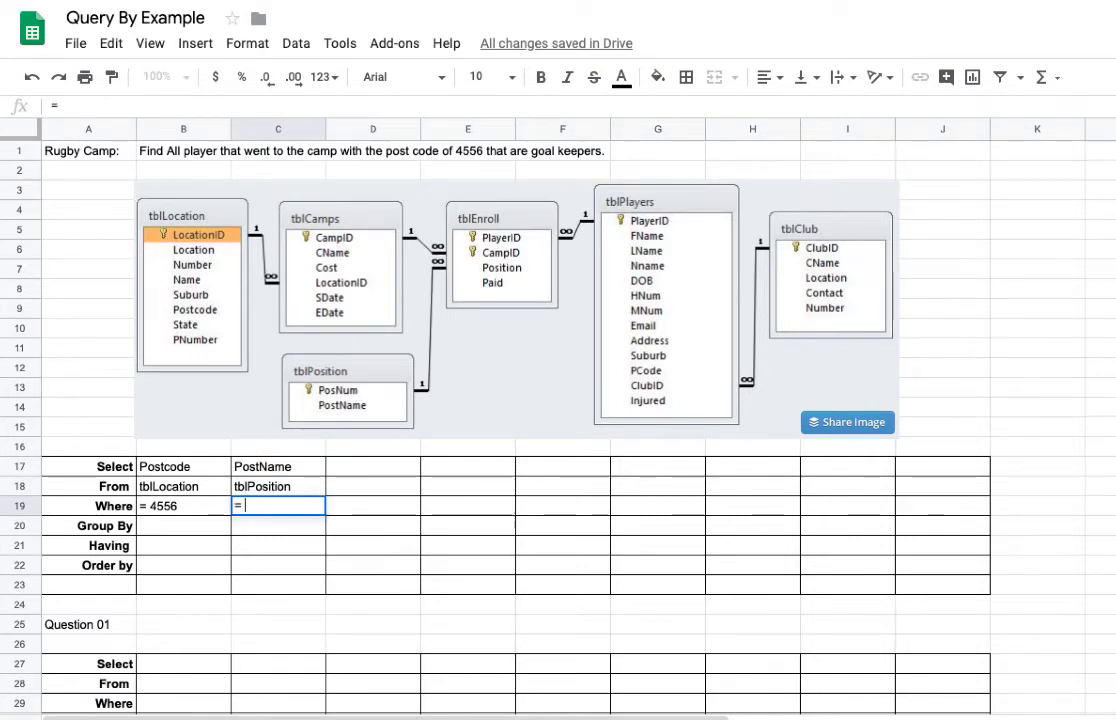
type("\"Goal")
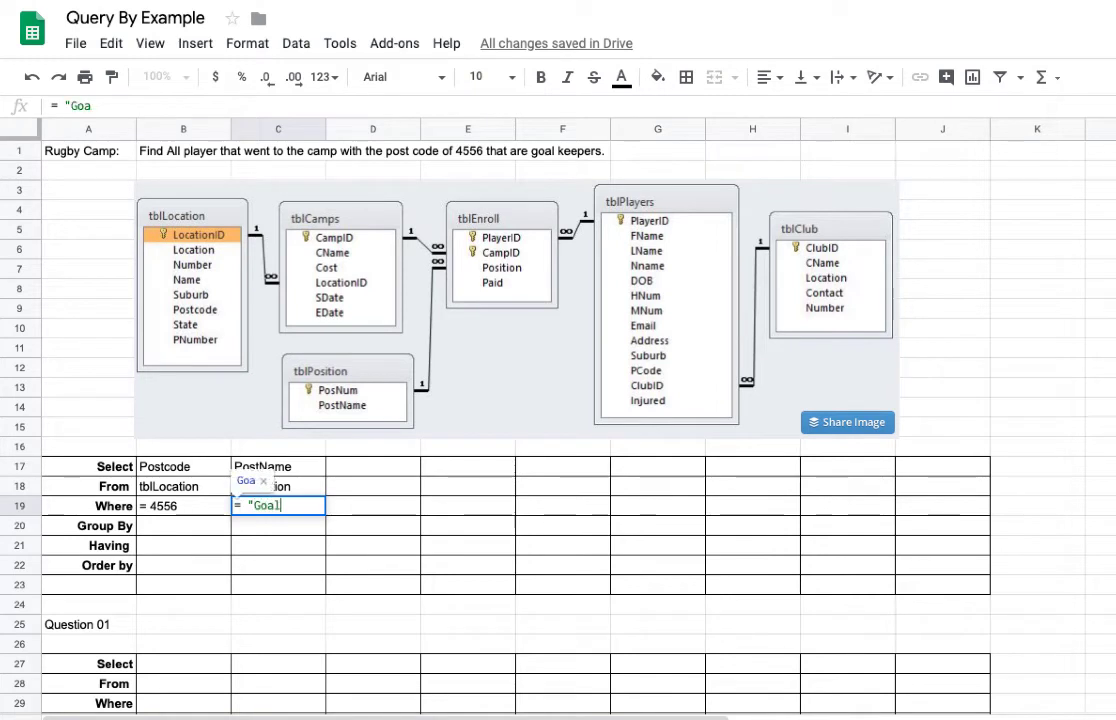
type(" Keep")
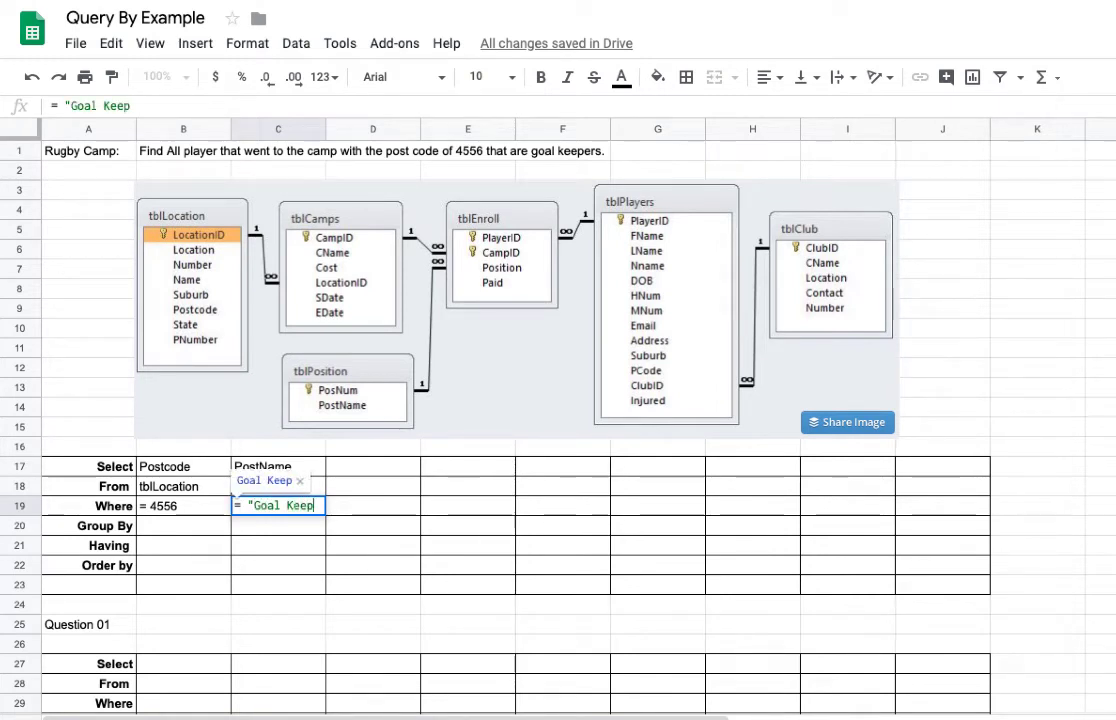
type("er")
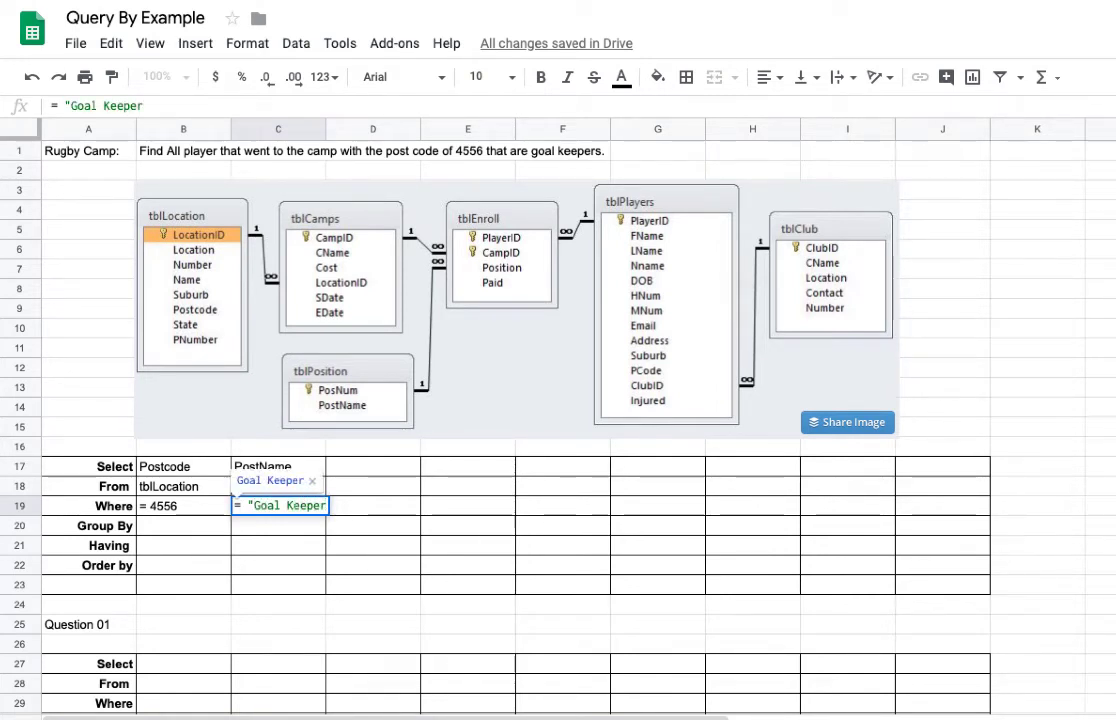
type("\"")
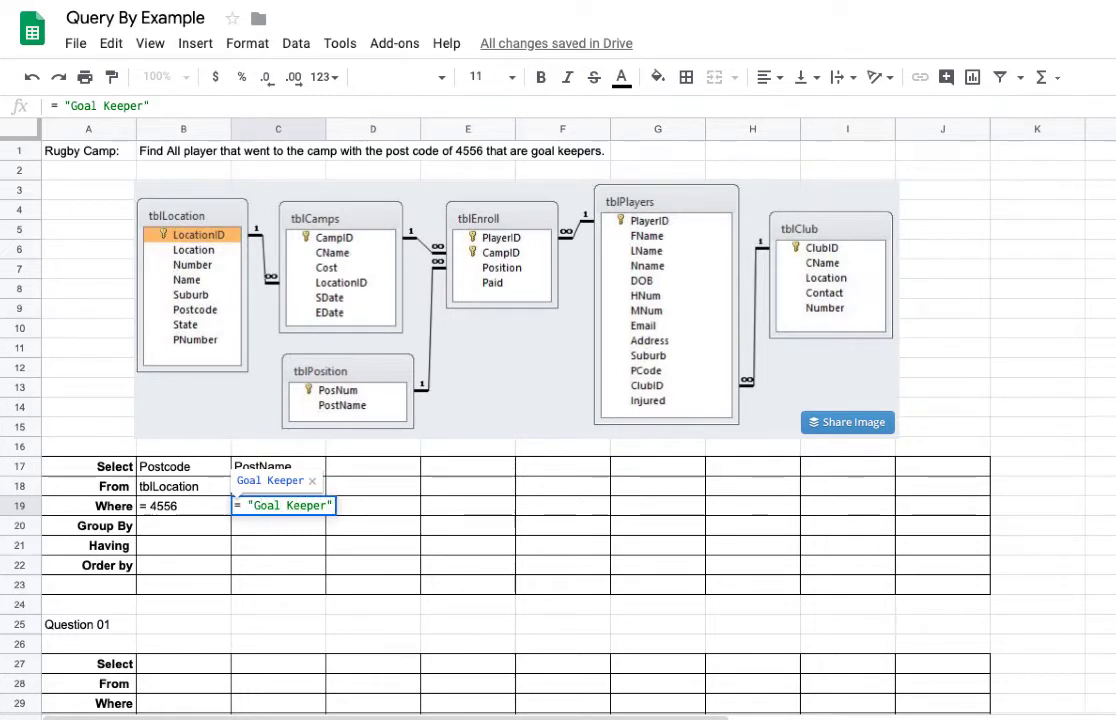
key("Home")
type("'")
scroll(289, 257, "right", 2)
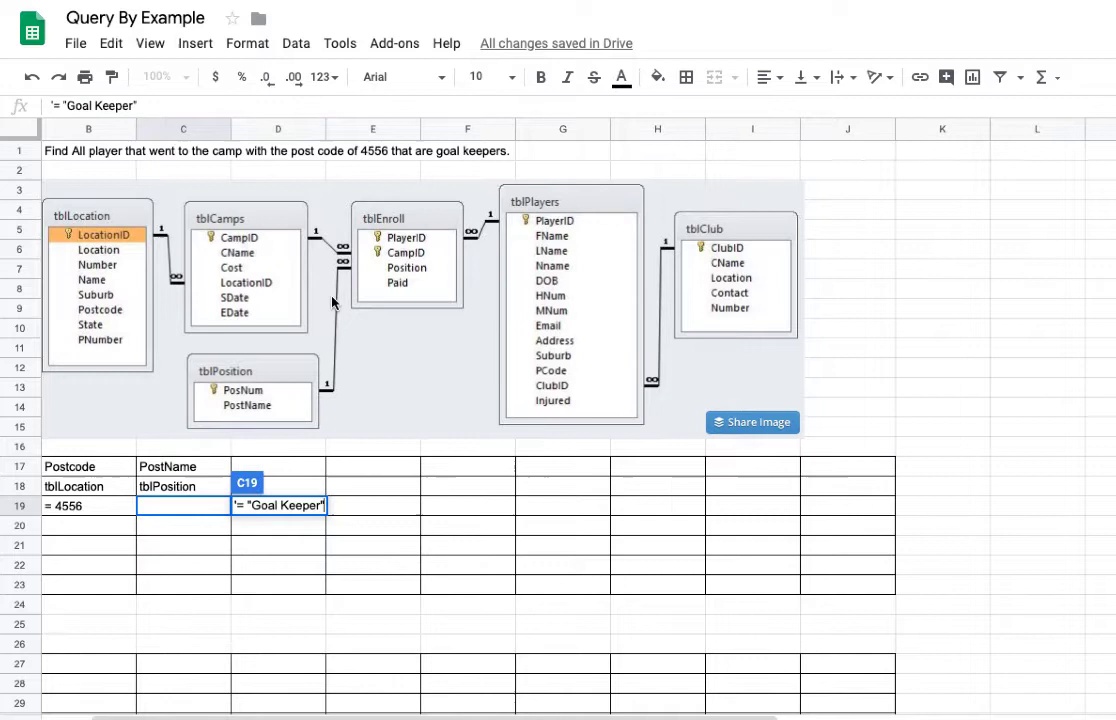
left_click(186, 549)
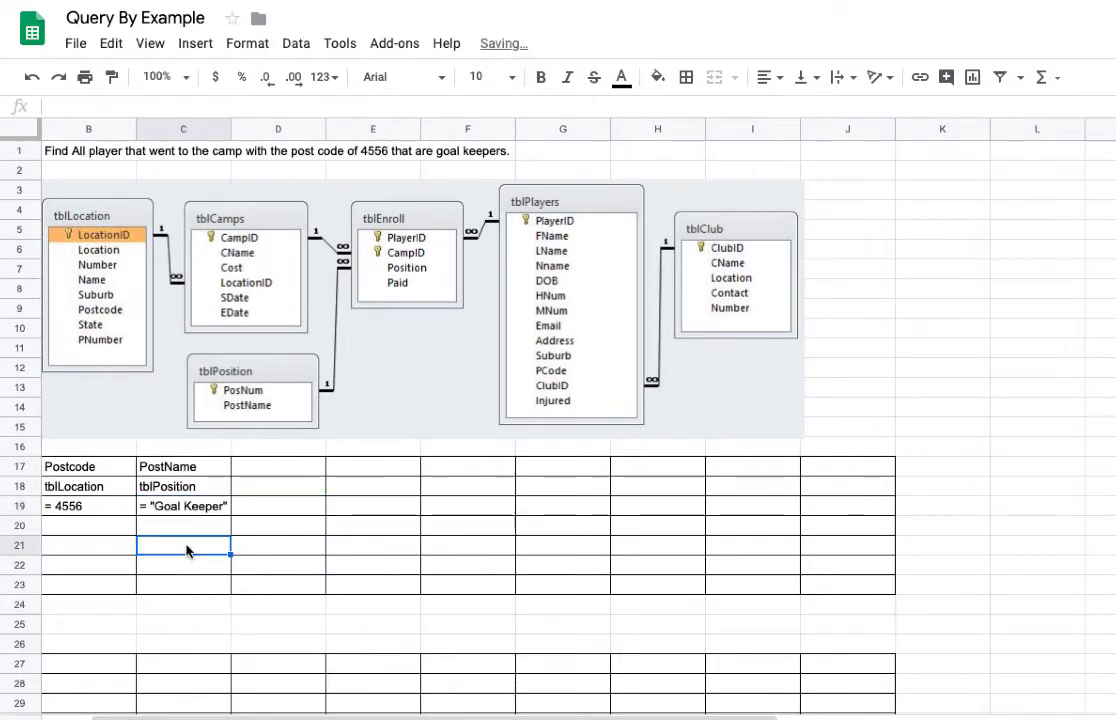
key("Left")
key("Left")
key("Right")
key("Up")
left_click(183, 506)
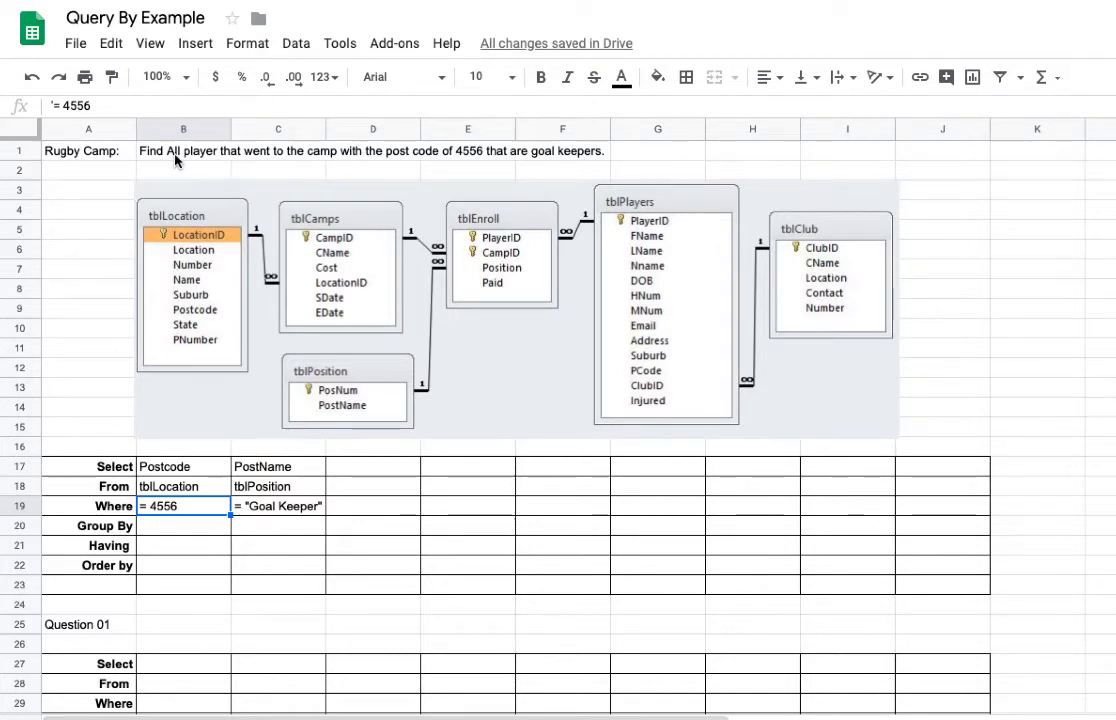
- Enter the fields PlayerID, FName and LName across D17:F17
left_click(363, 467)
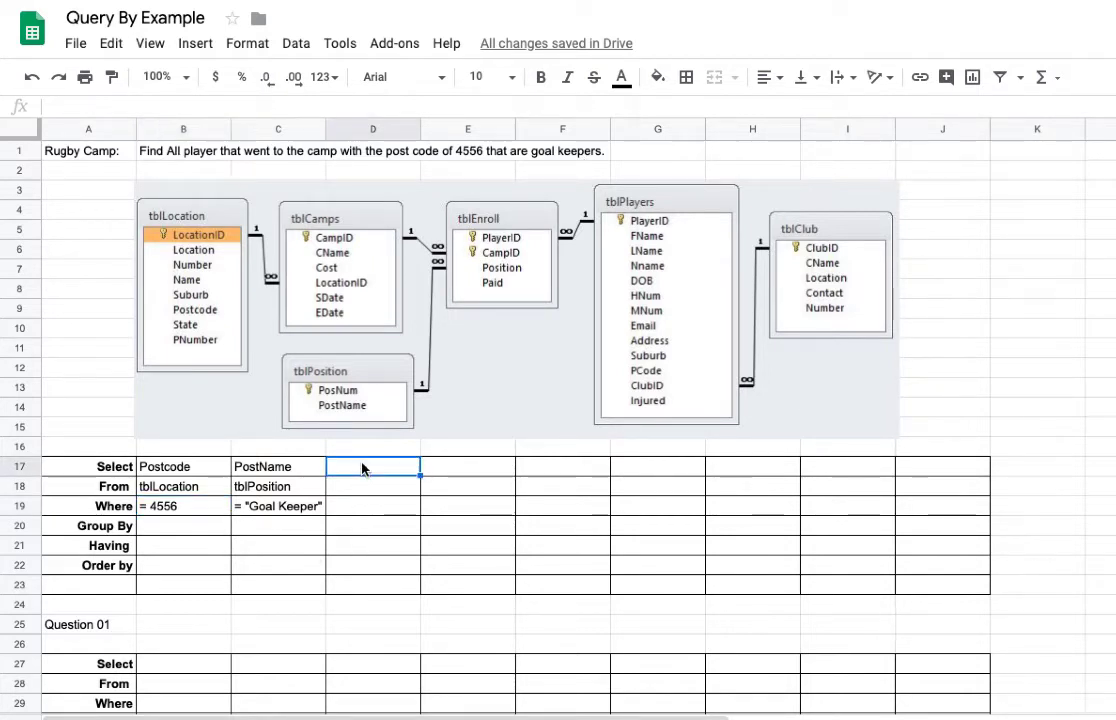
type("PlayerID")
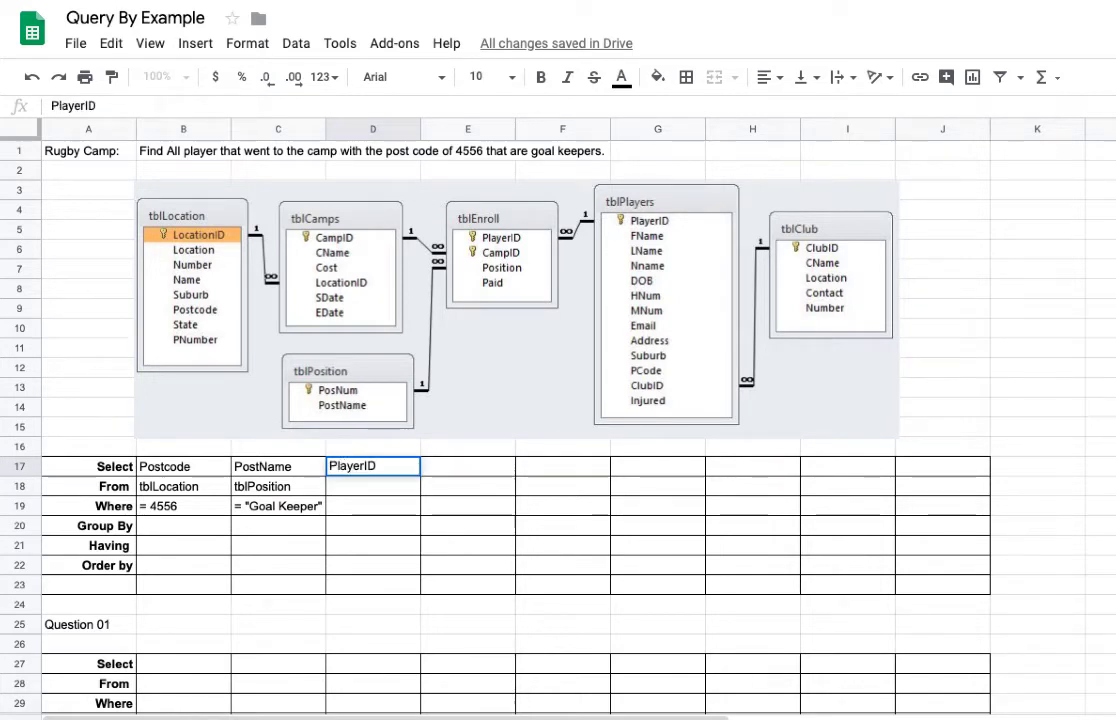
key("Tab")
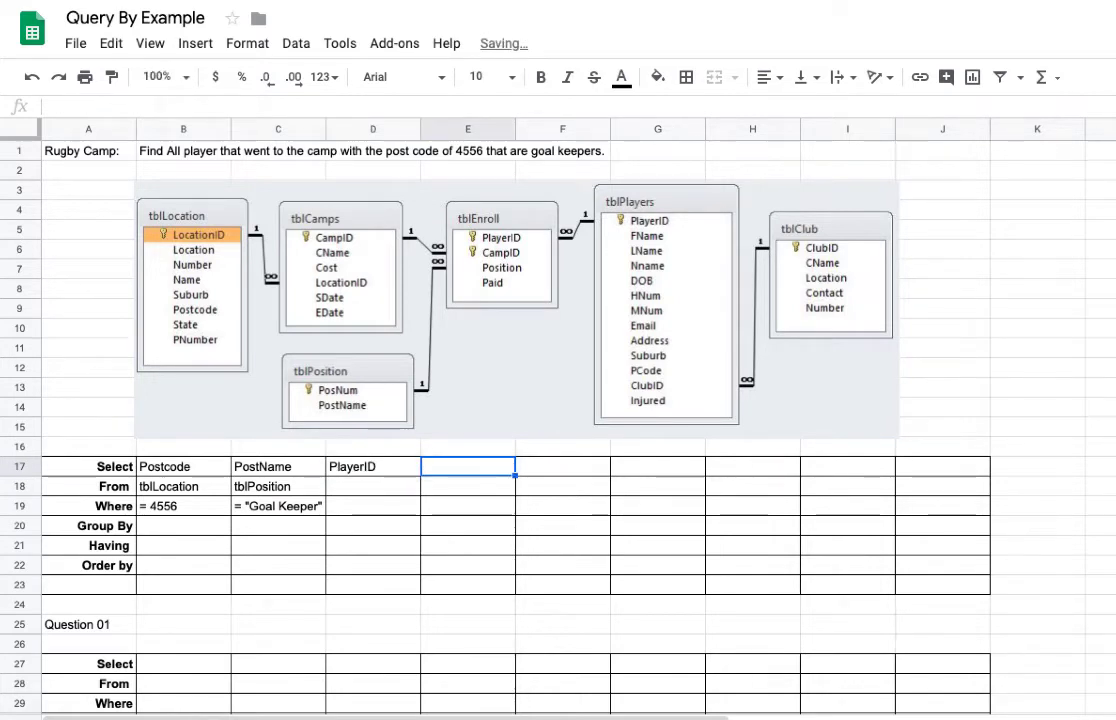
type("FName")
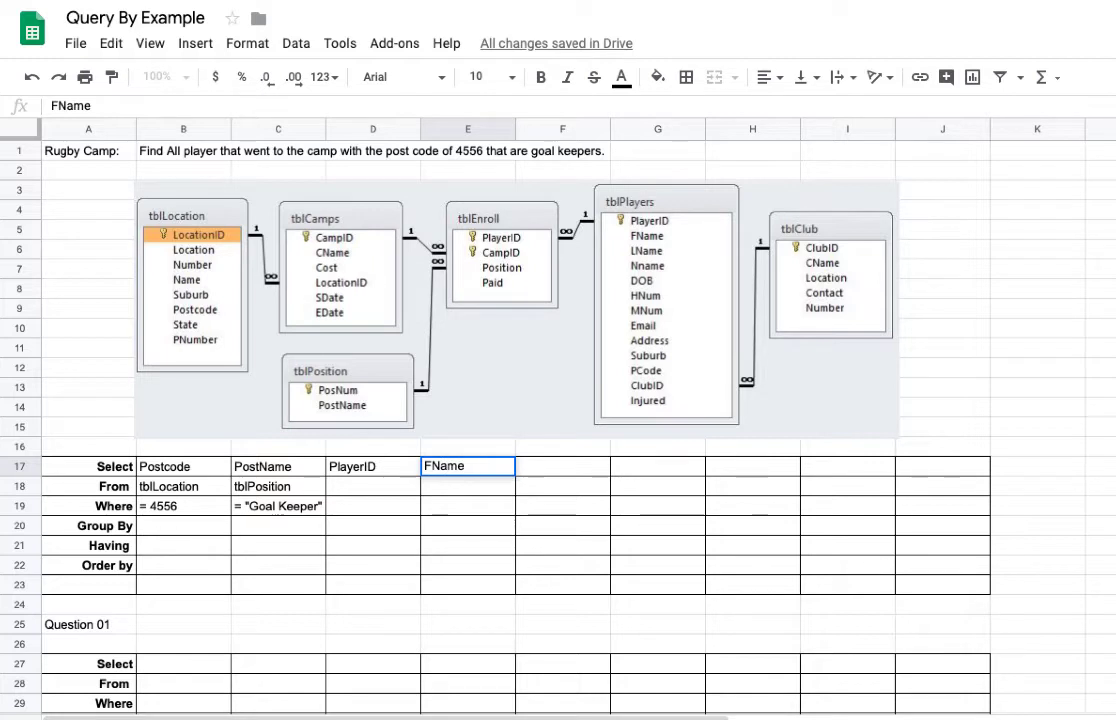
key("Tab")
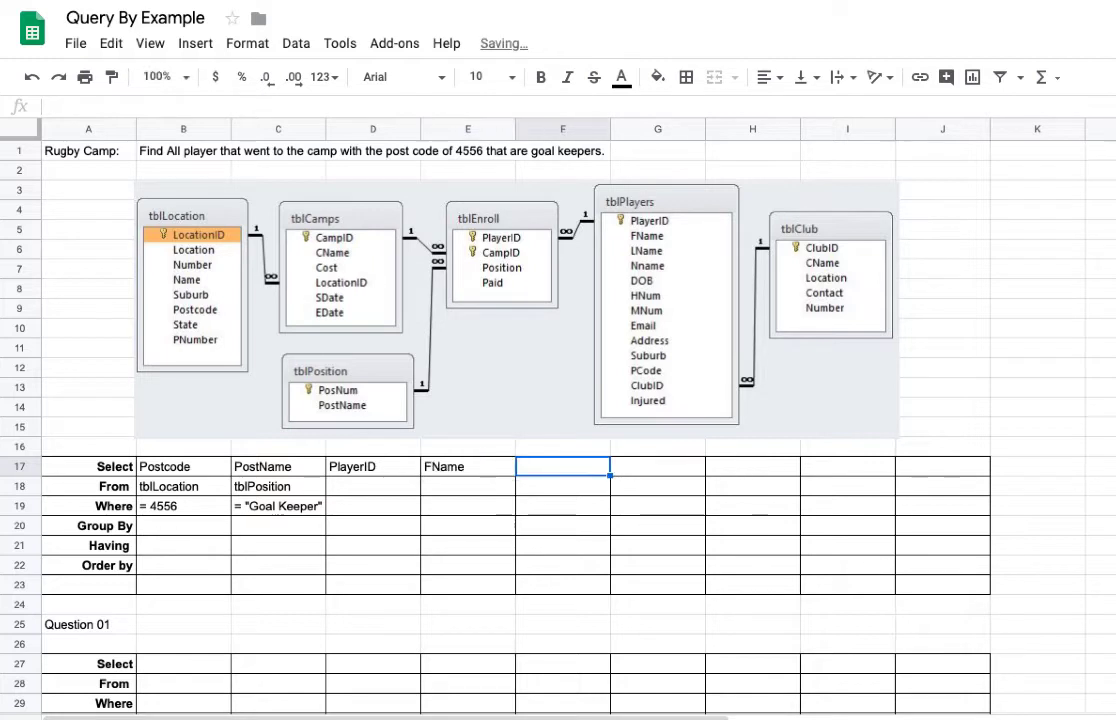
type("LName")
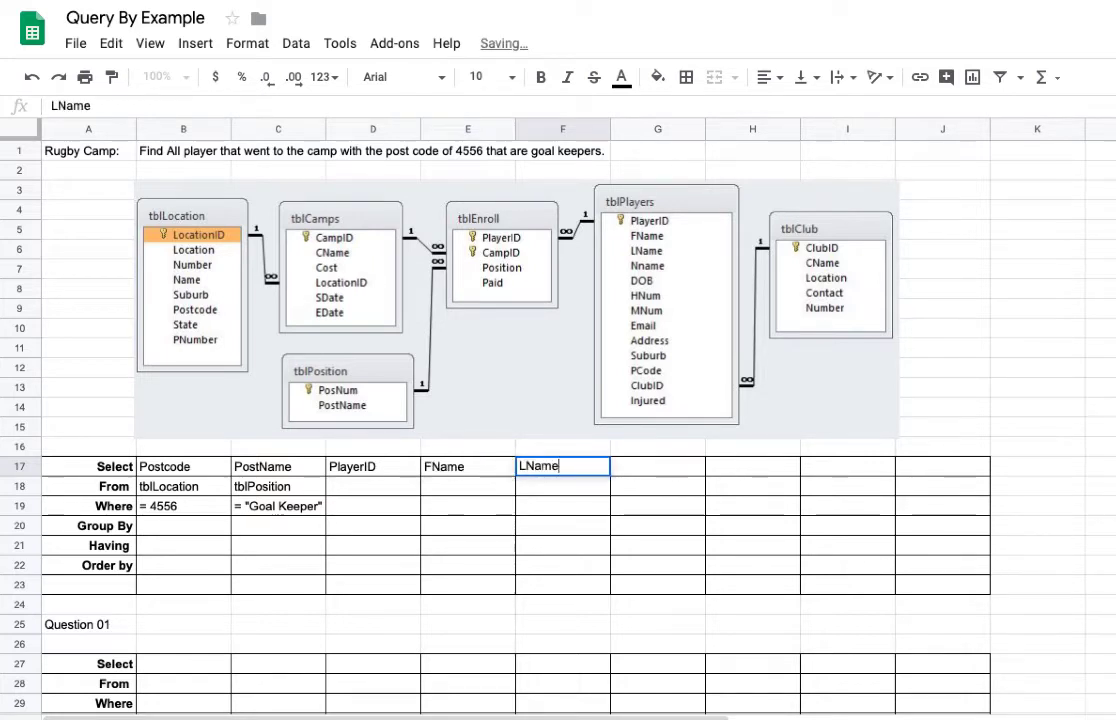
key("Return")
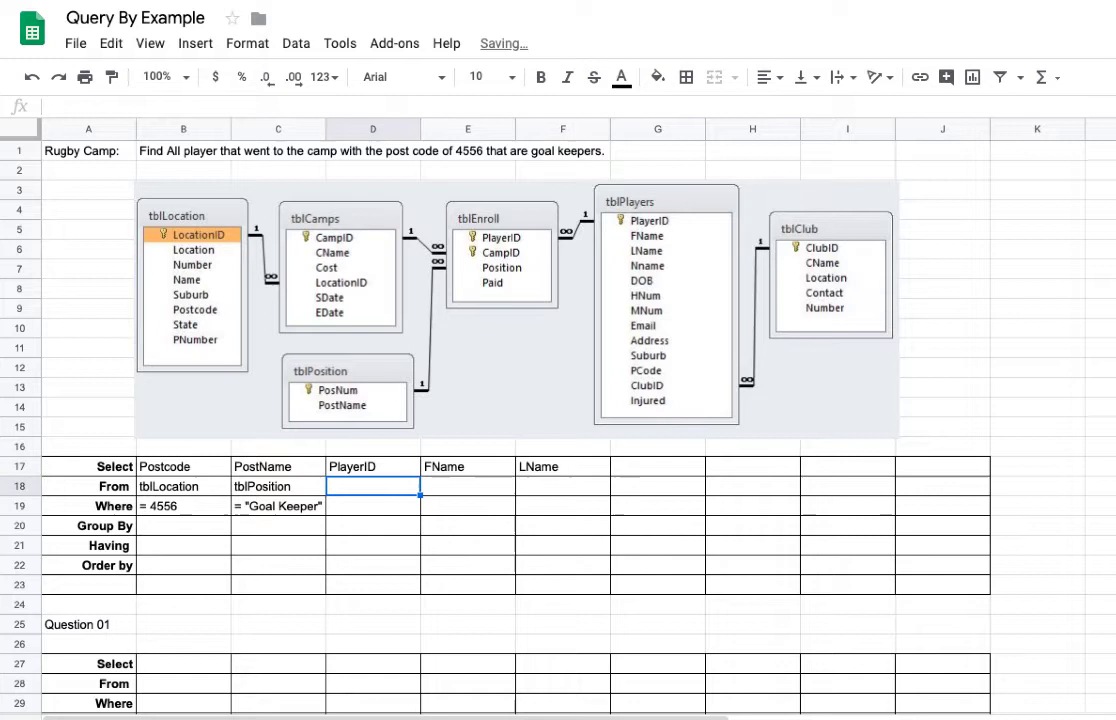
- Set tblPlayer as the source table for all three new fields
type("tblPlayer")
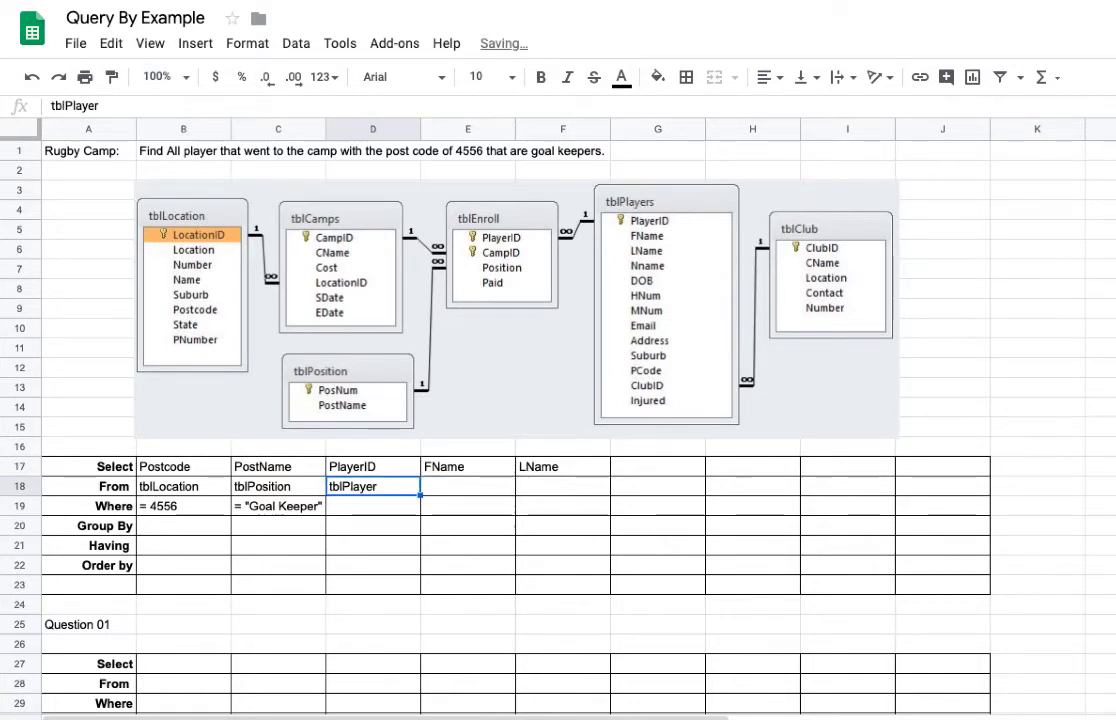
key("Tab")
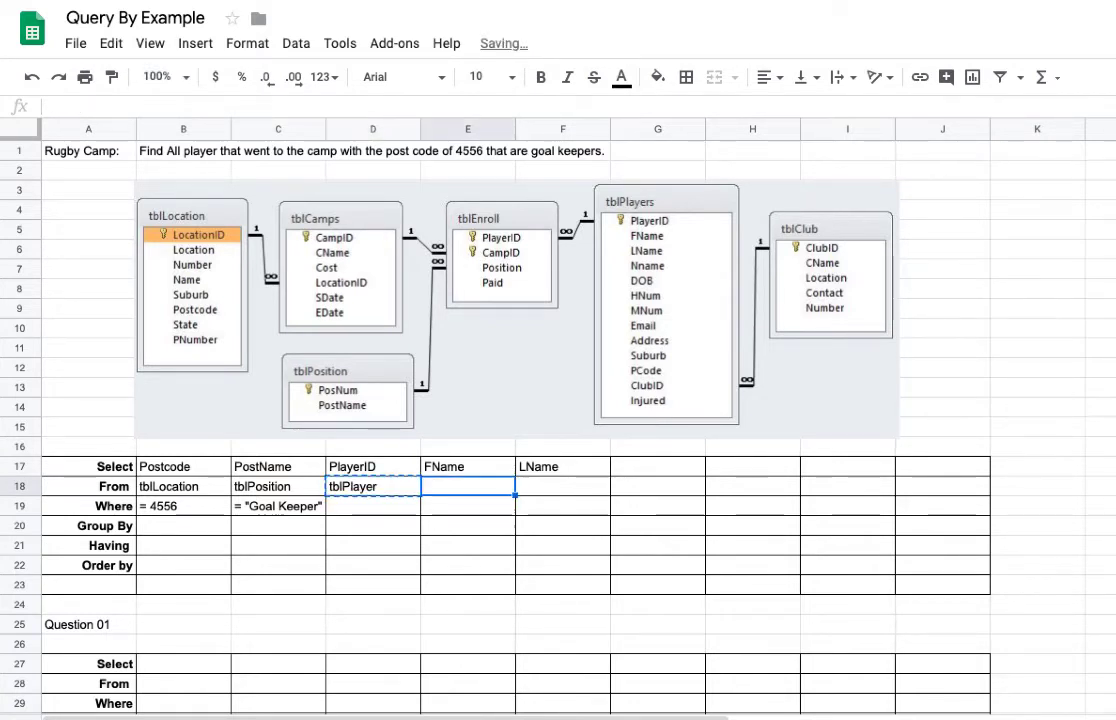
type("tblPlayer")
key("Tab")
type("tblPlayer")
key("Down")
key("Left")
key("Left")
key("Down")
key("Down")
key("Down")
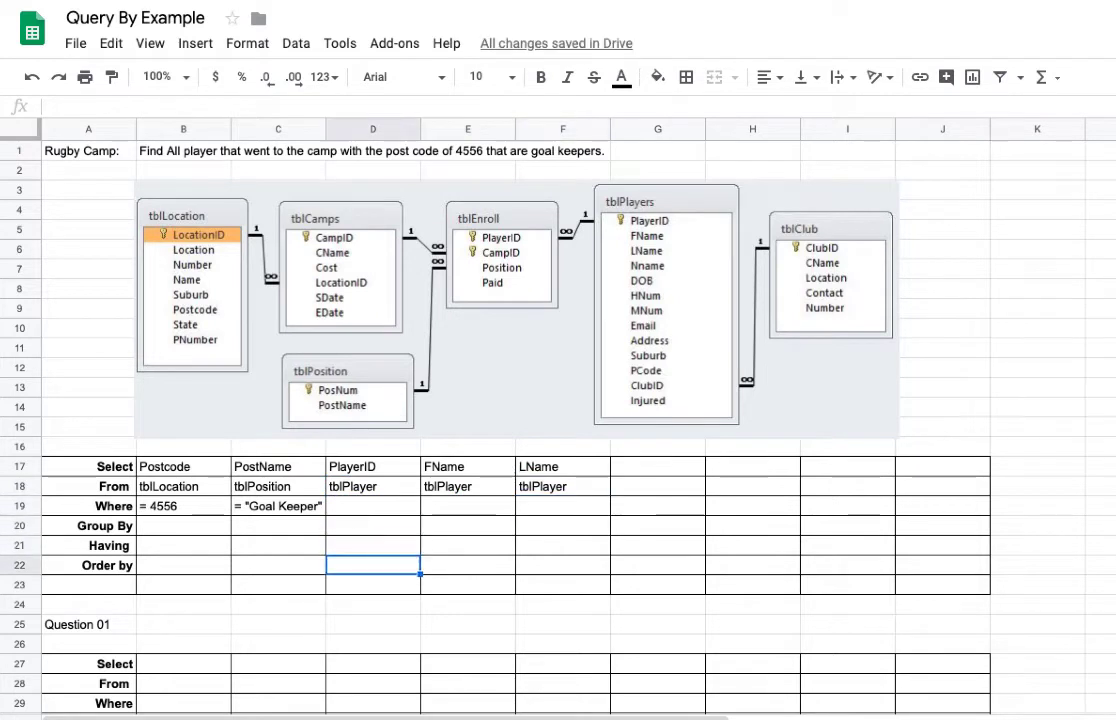
key("Up")
key("Up")
key("Down")
key("Down")
key("Down")
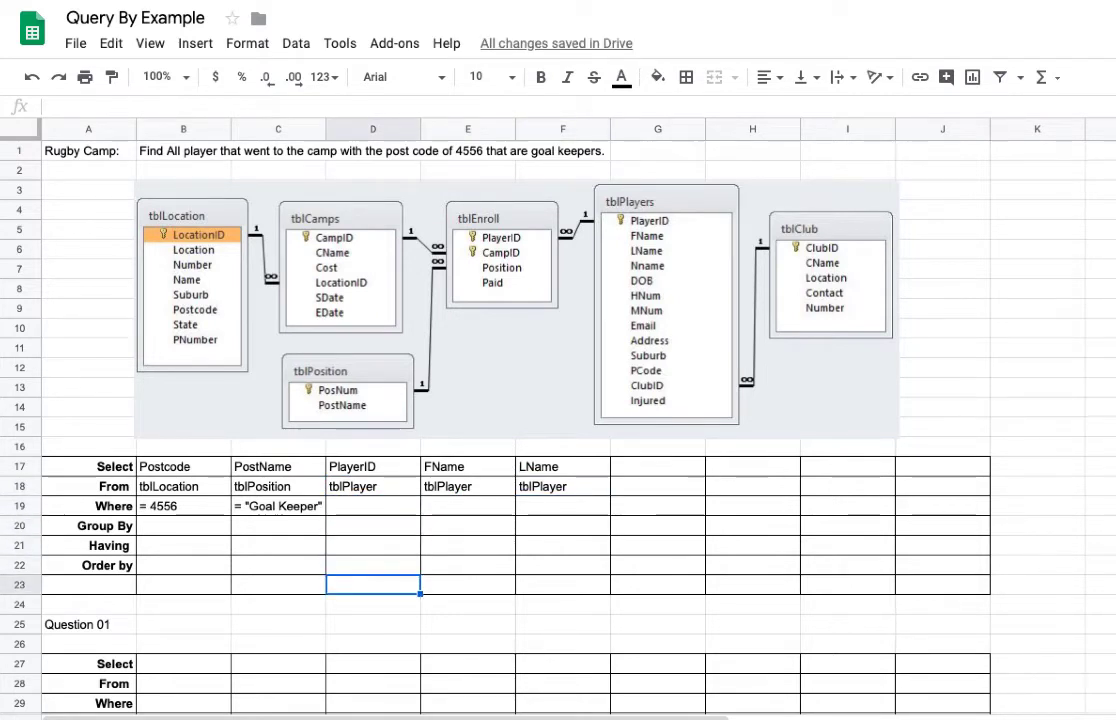
key("Up")
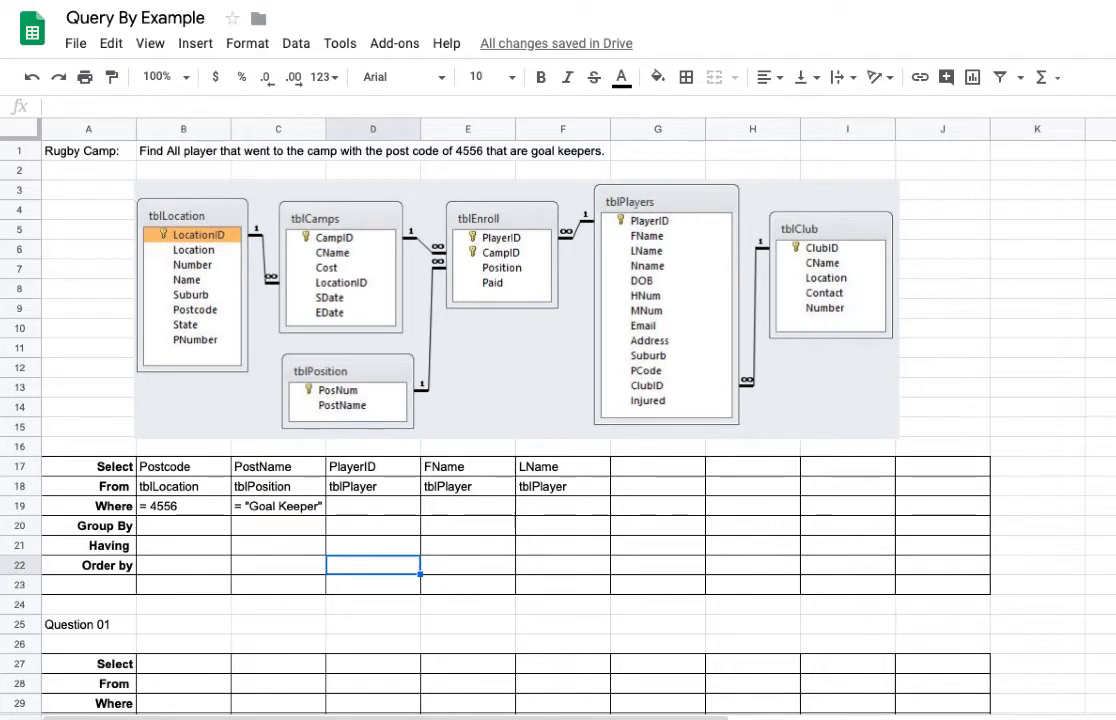
left_click(562, 565)
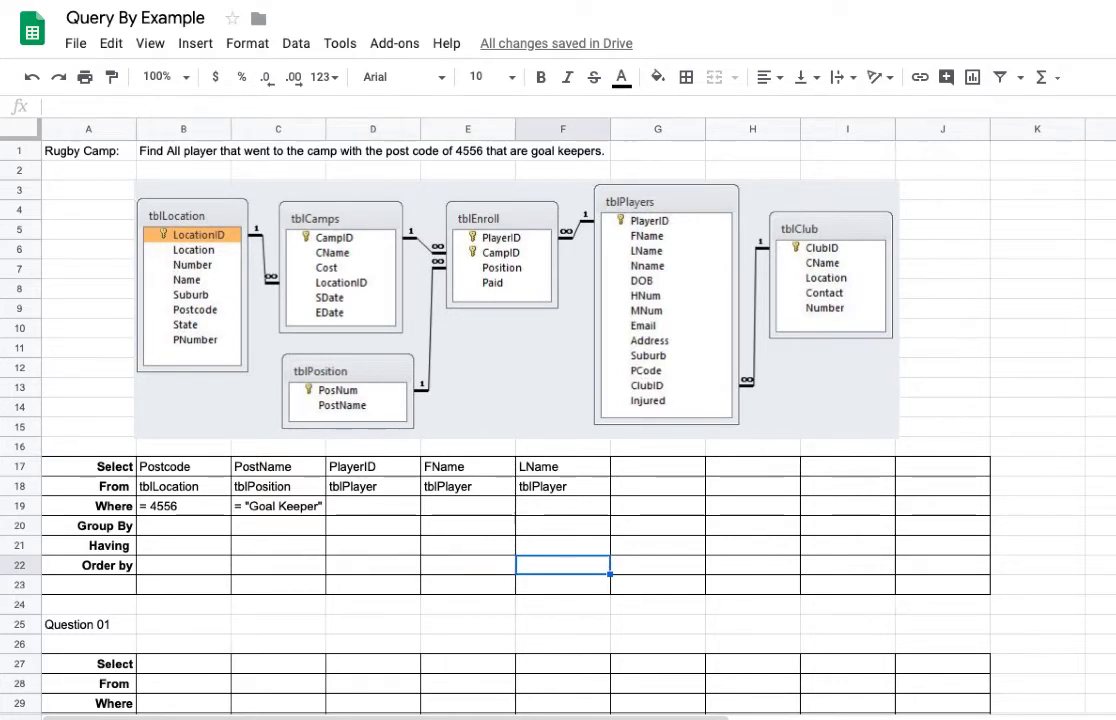
type("Assending")
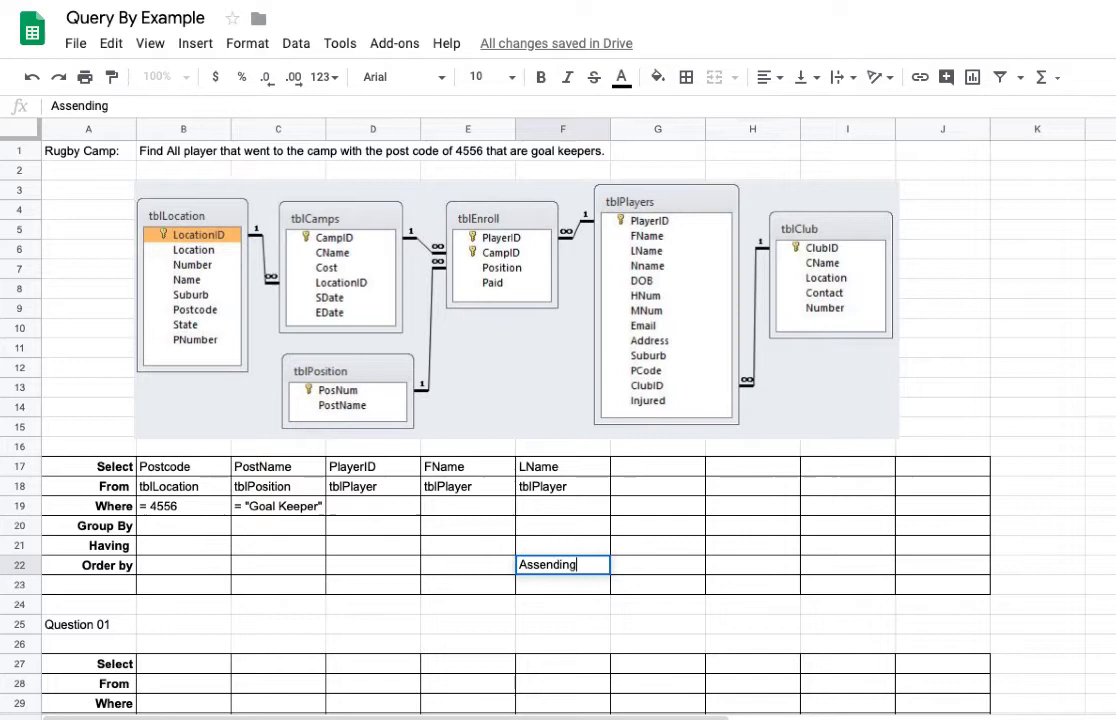
key("Return")
key("Up")
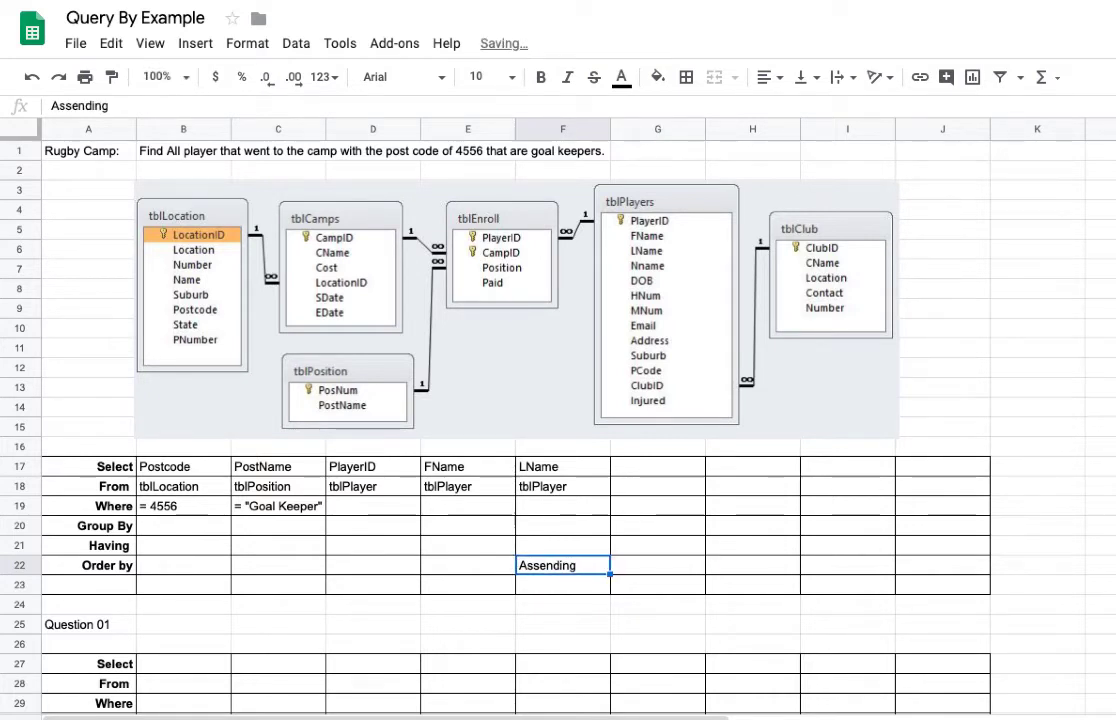
type("Desending")
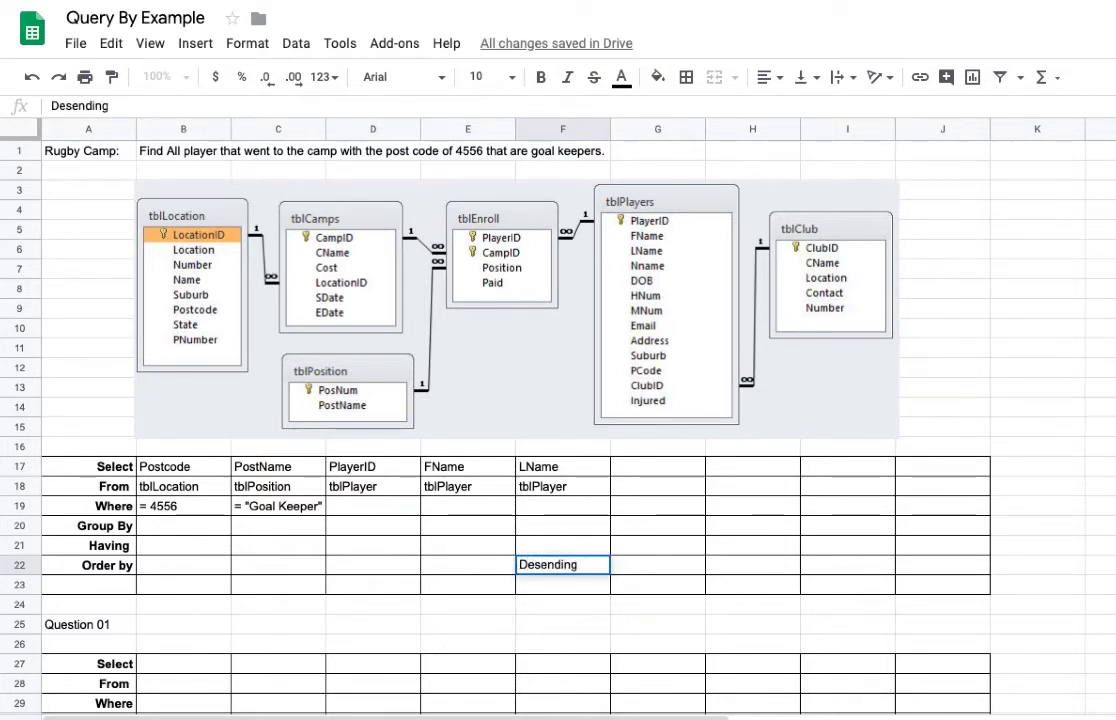
key("Return")
key("Up")
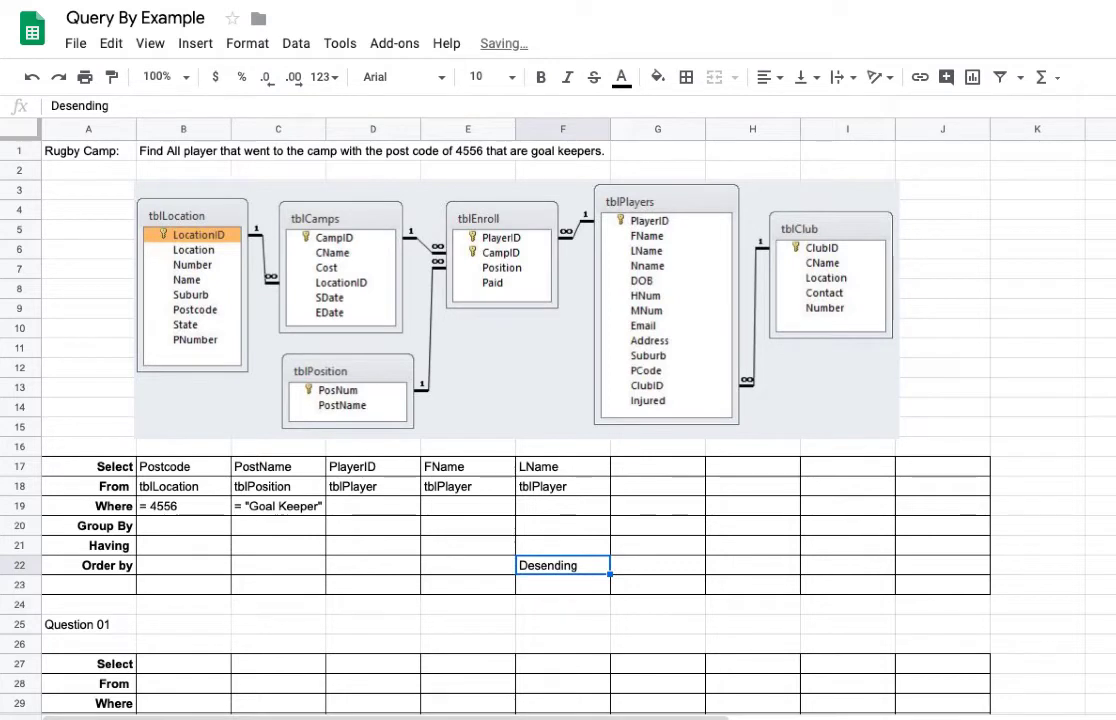
key("Delete")
key("Left")
key("Left")
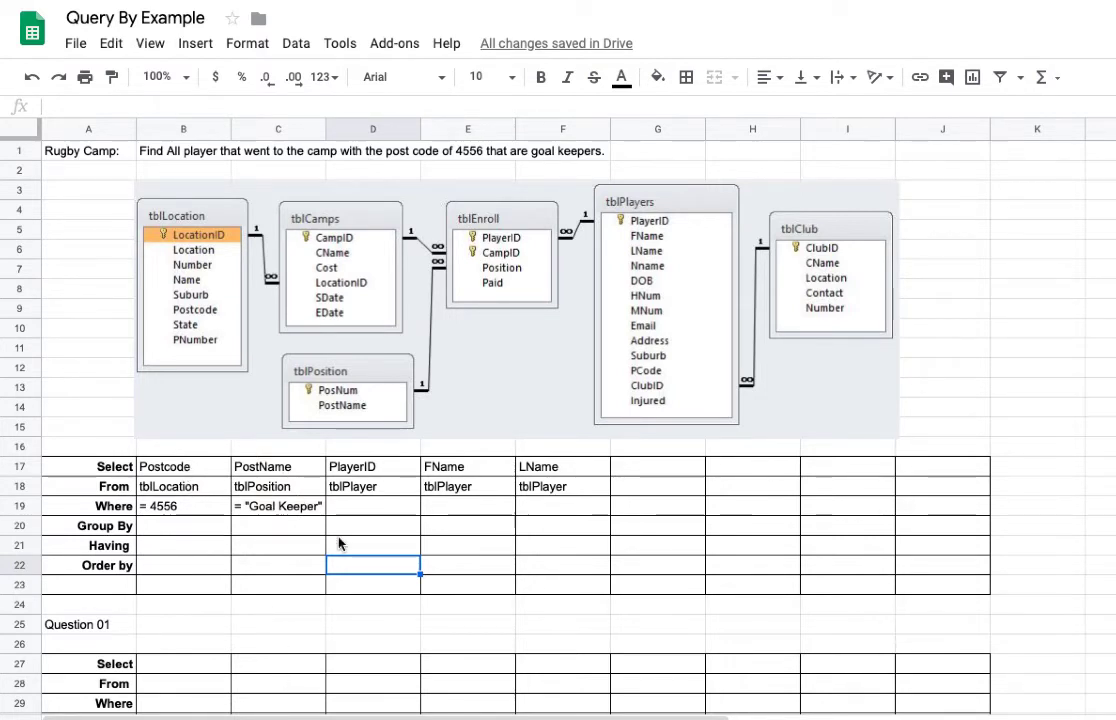
- Add the field sDate from table tblCamps in column G
left_click(642, 464)
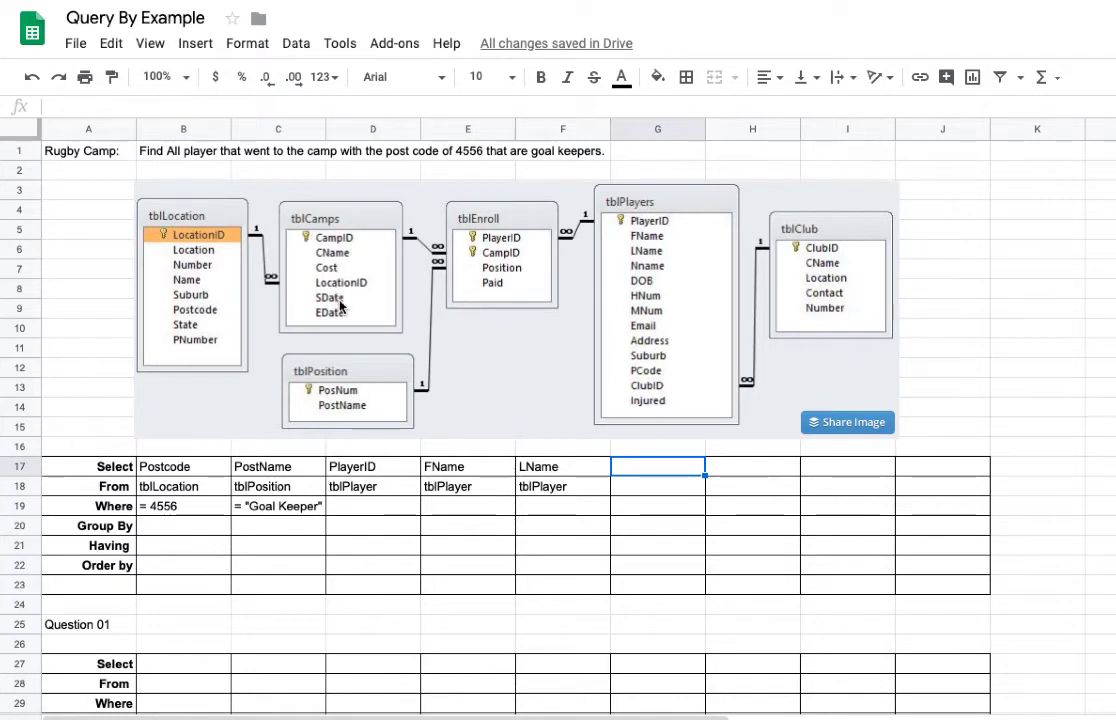
type("sDate")
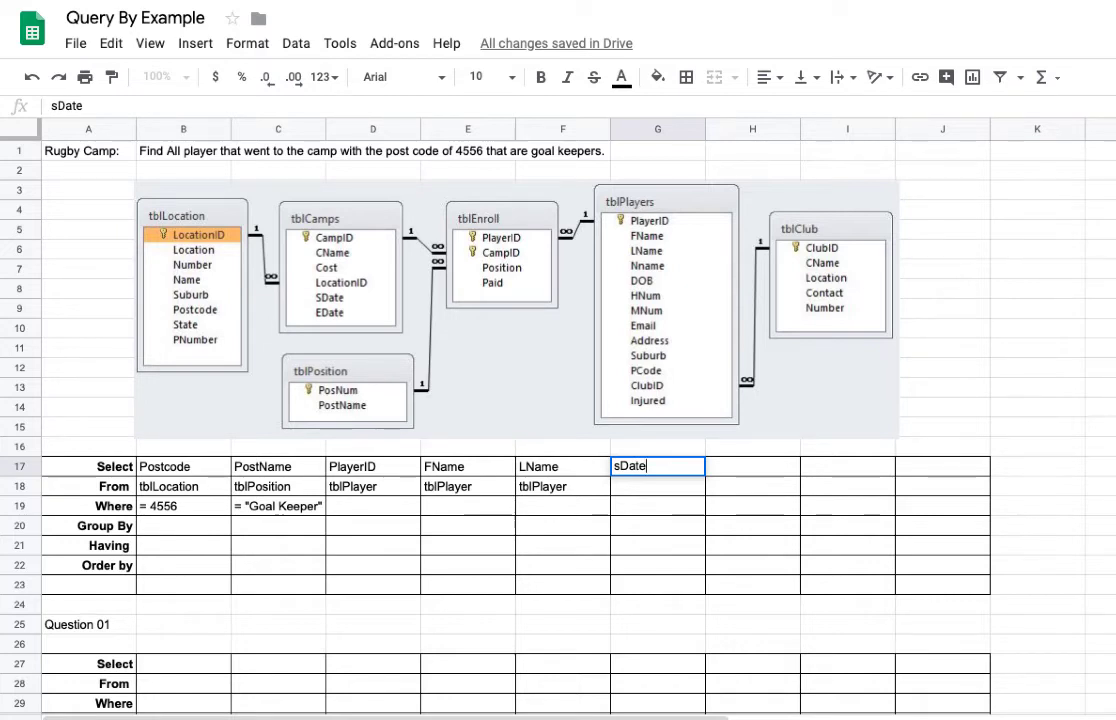
key("Return")
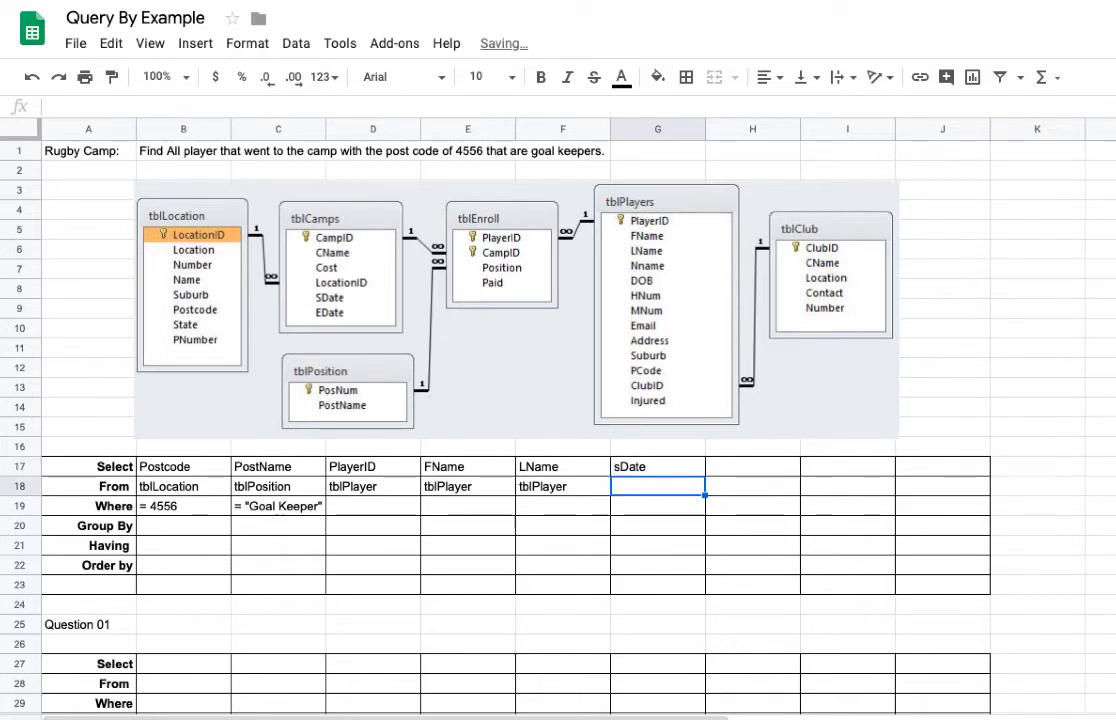
type("tblCamps")
key("Return")
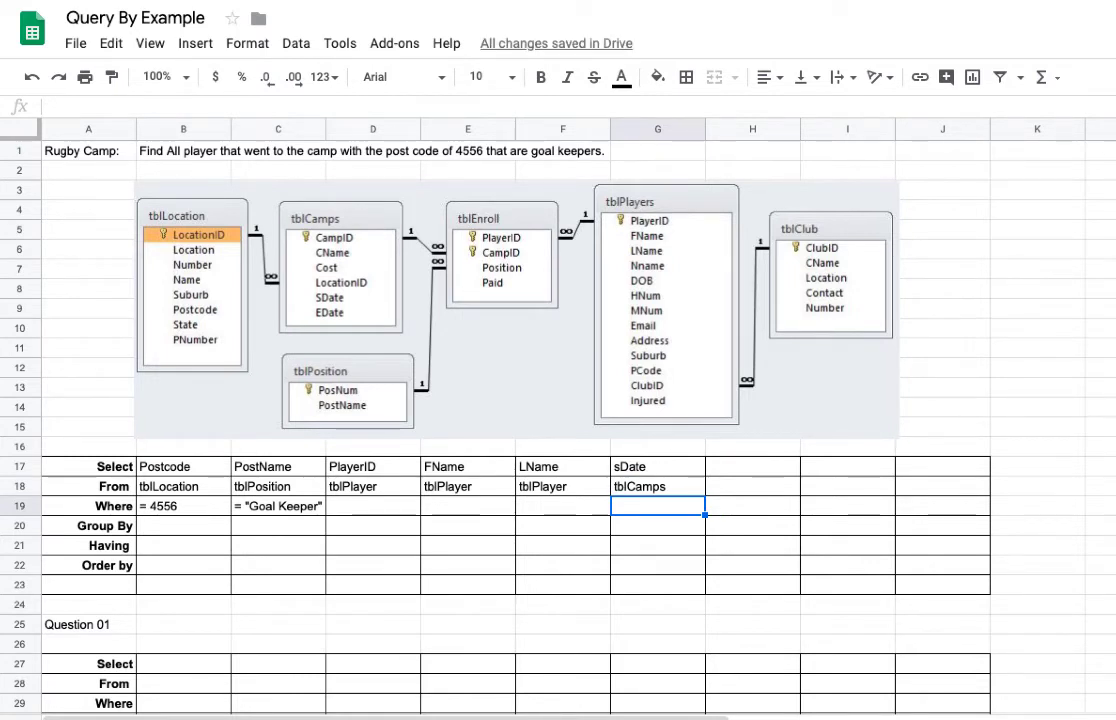
- Give sDate the criterion 'between 1/1/20 and 12/12/20
type("'")
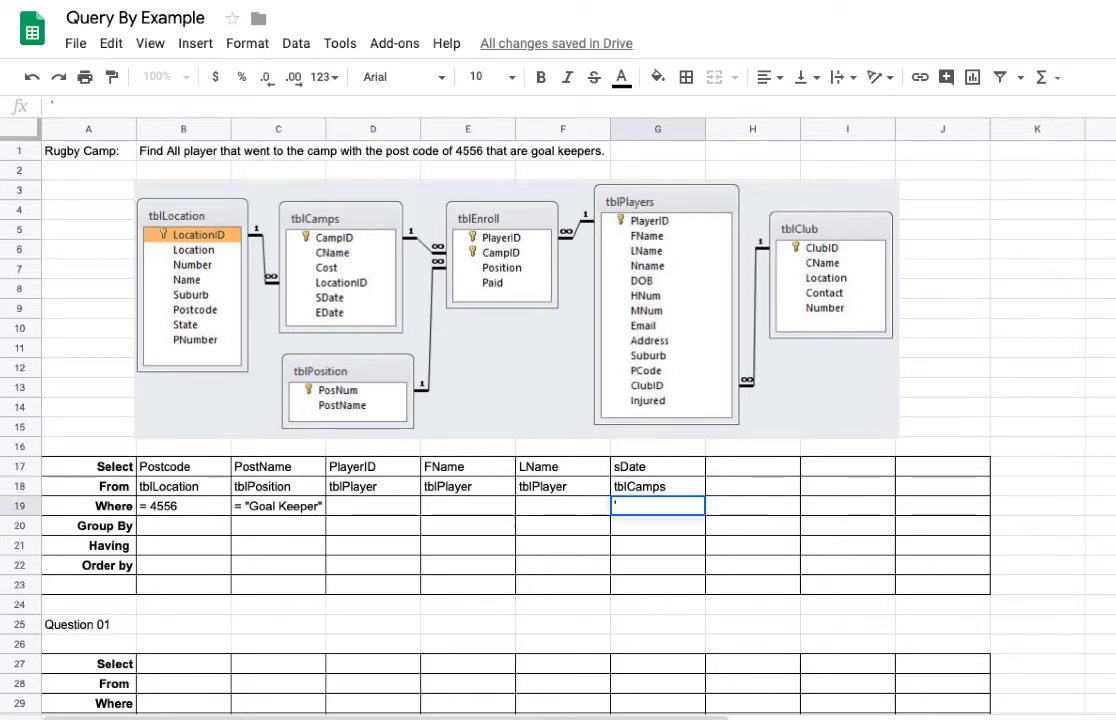
type("between 1/1/")
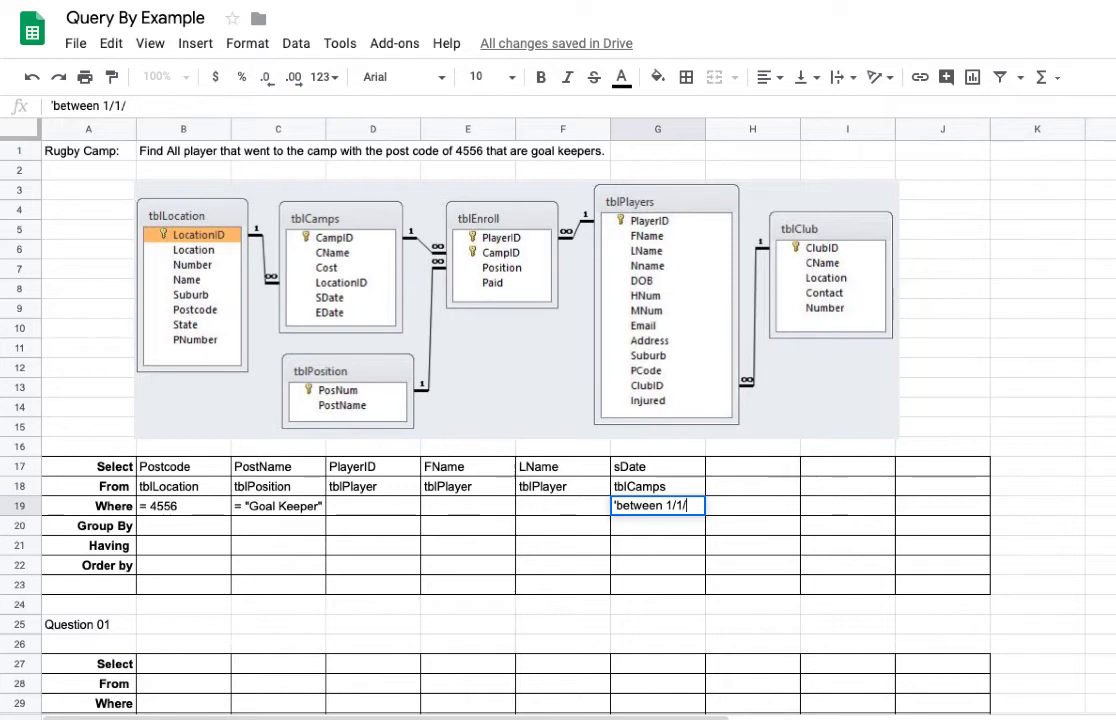
type("20")
type(" and")
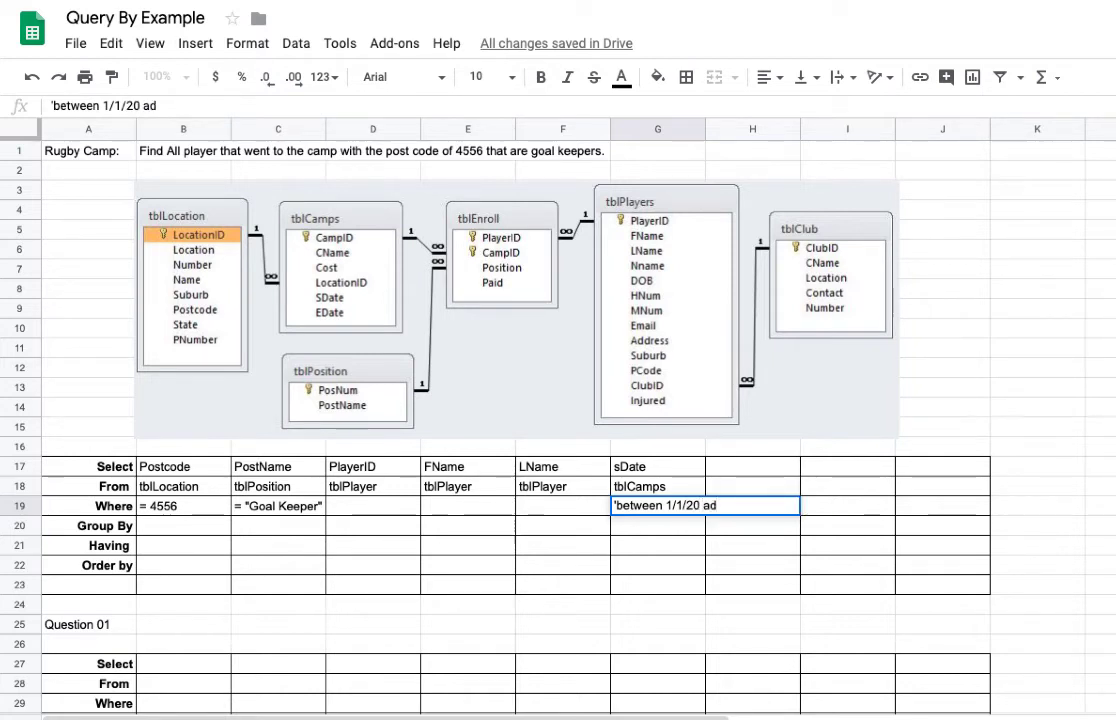
key("BackSpace")
type("nd 12/12/")
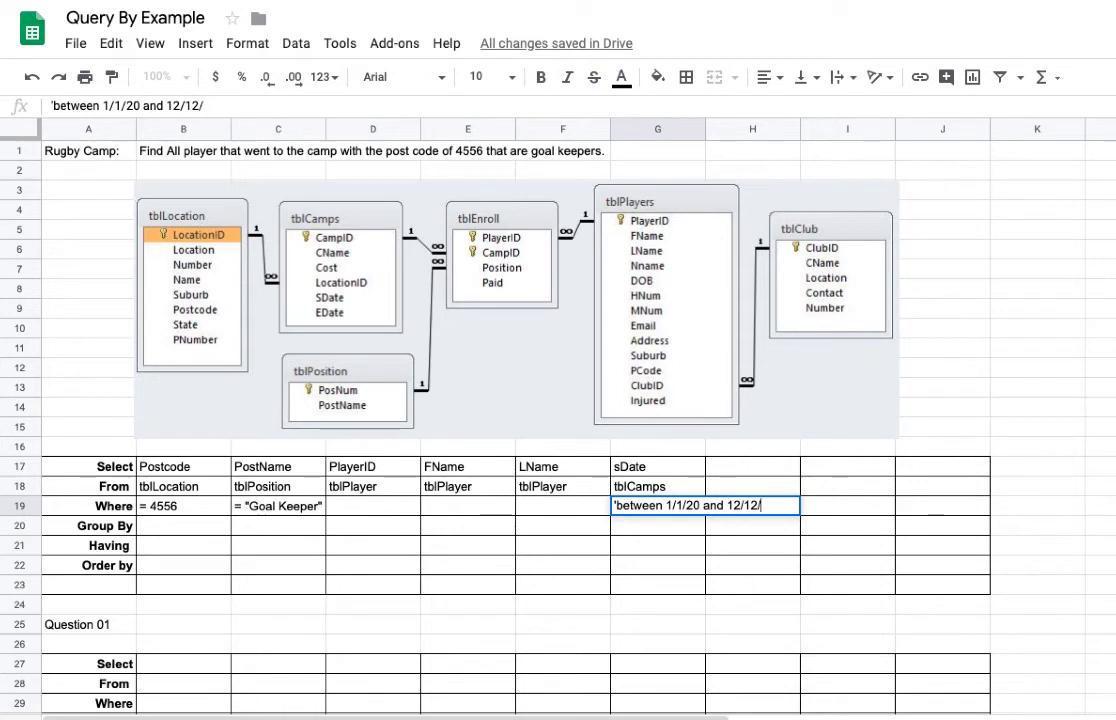
type("20")
key("Return")
key("Up")
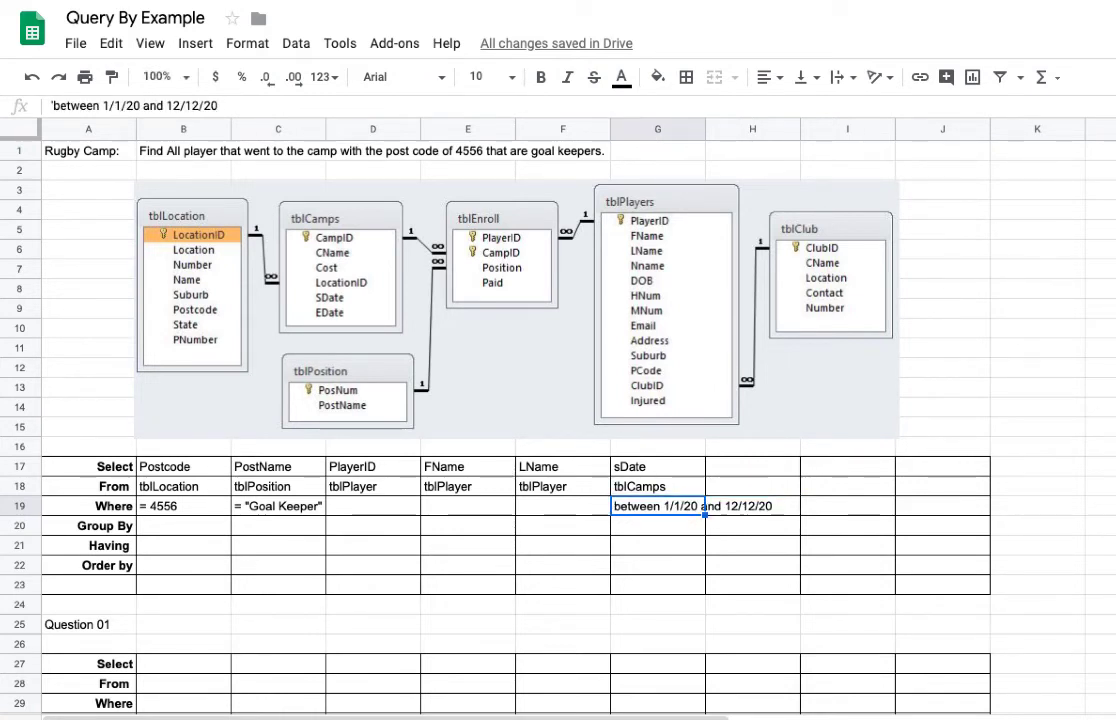
key("Up")
key("Up")
key("Down")
key("Down")
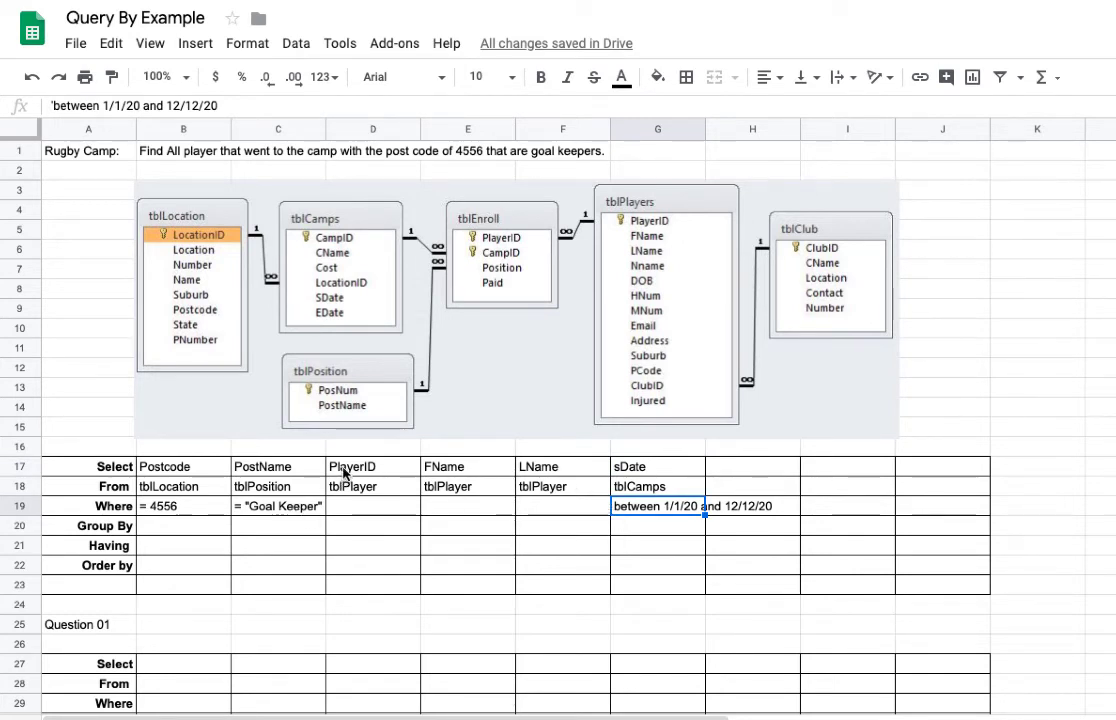
- Clear the FName, LName and sDate columns and rewrite PlayerID as TotalPlayer: Count(PlayerID)
left_click_drag(478, 467, 710, 508)
key("Delete")
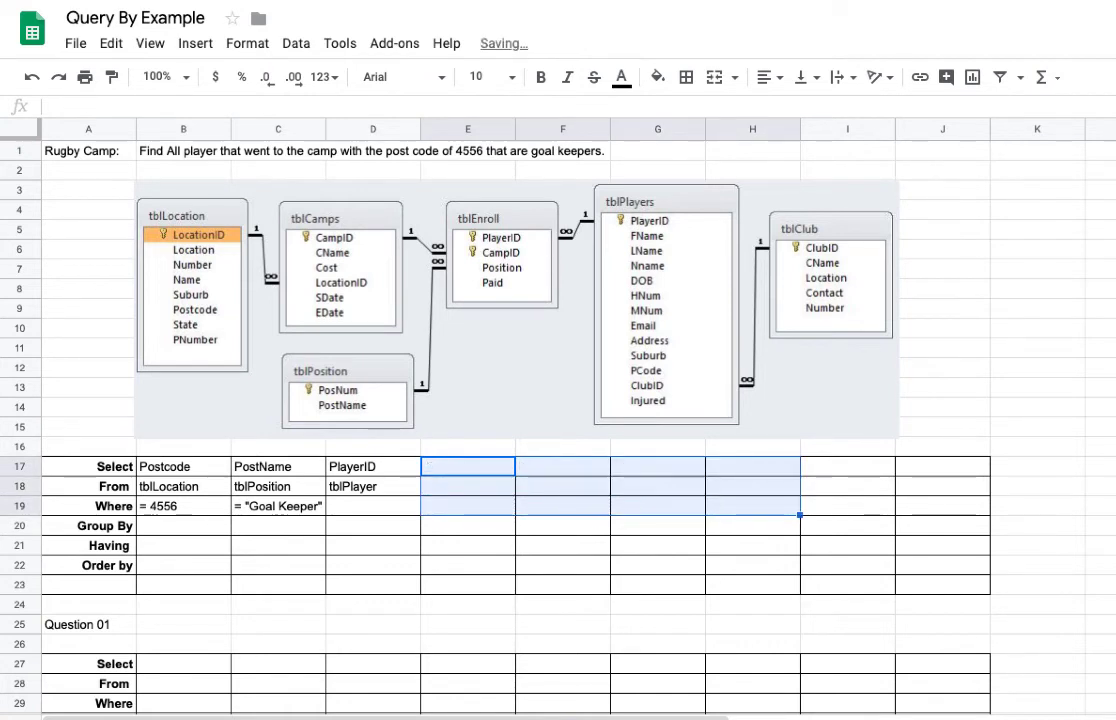
key("Left")
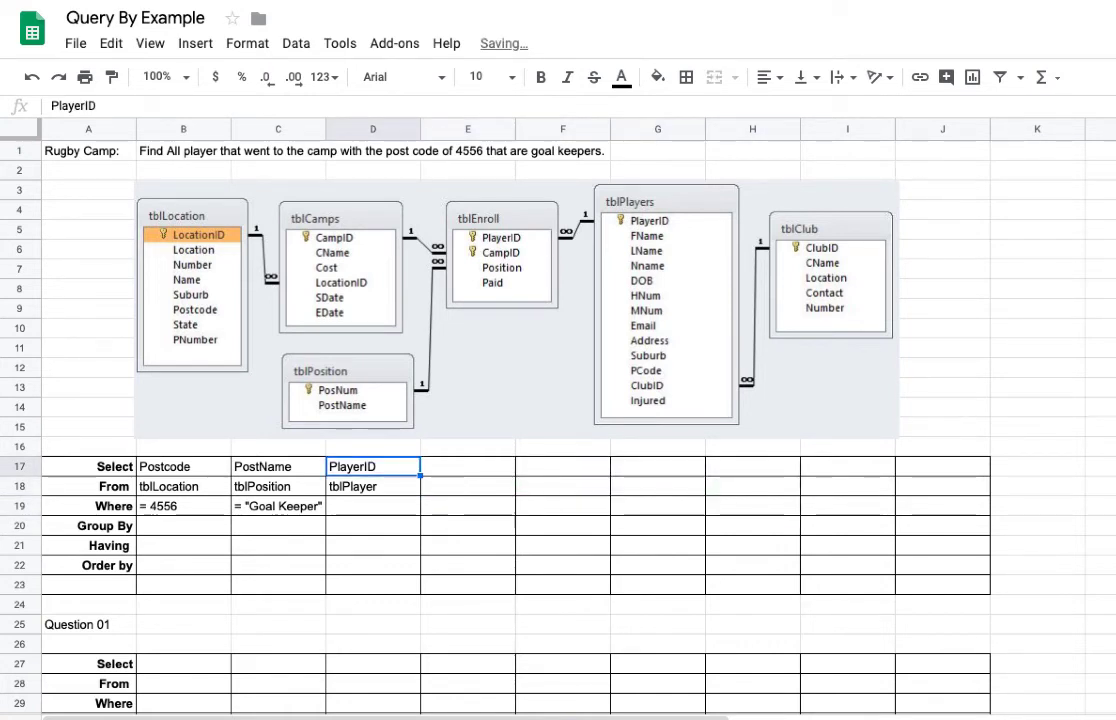
type("T")
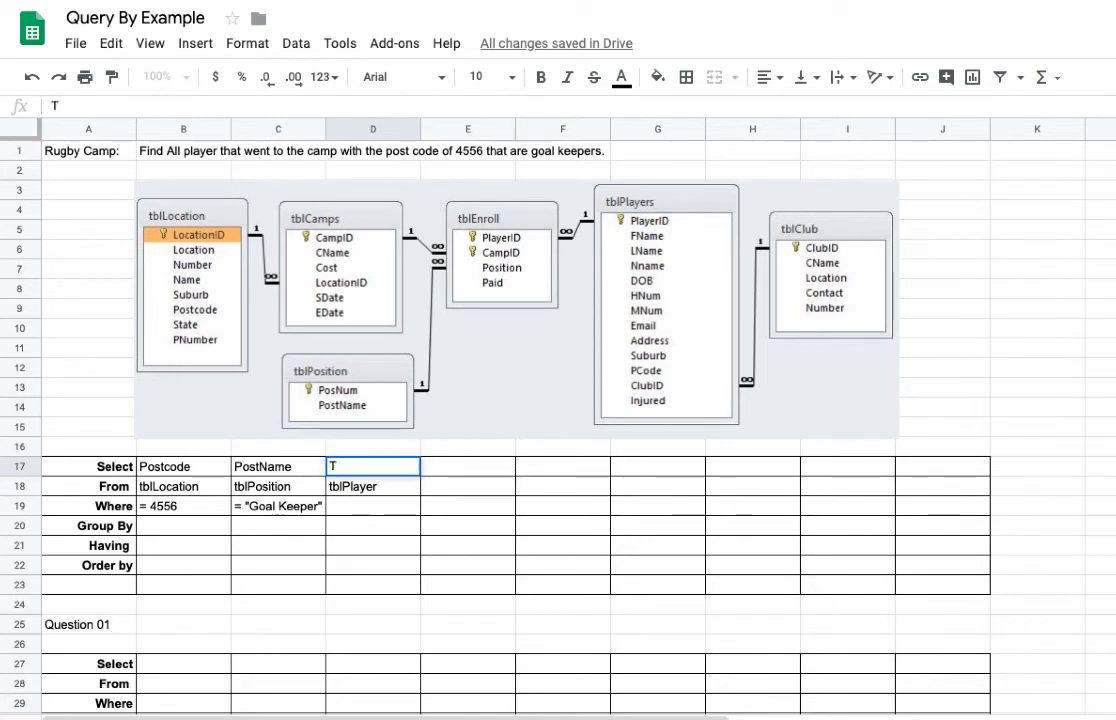
type("otal")
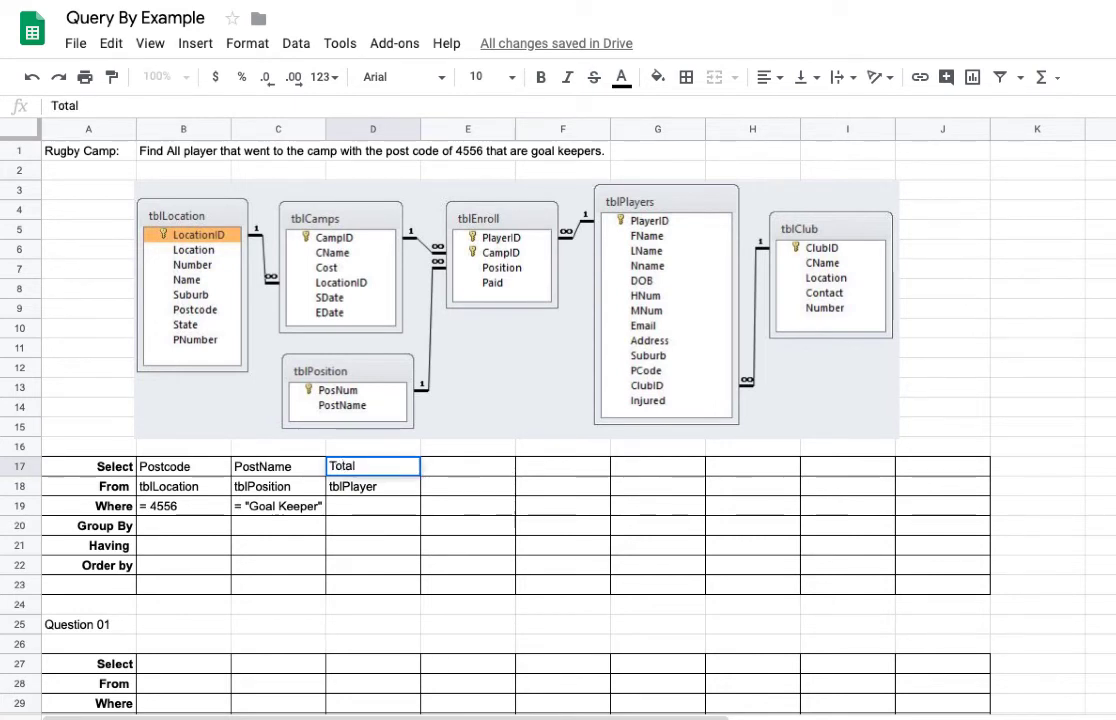
type("Player")
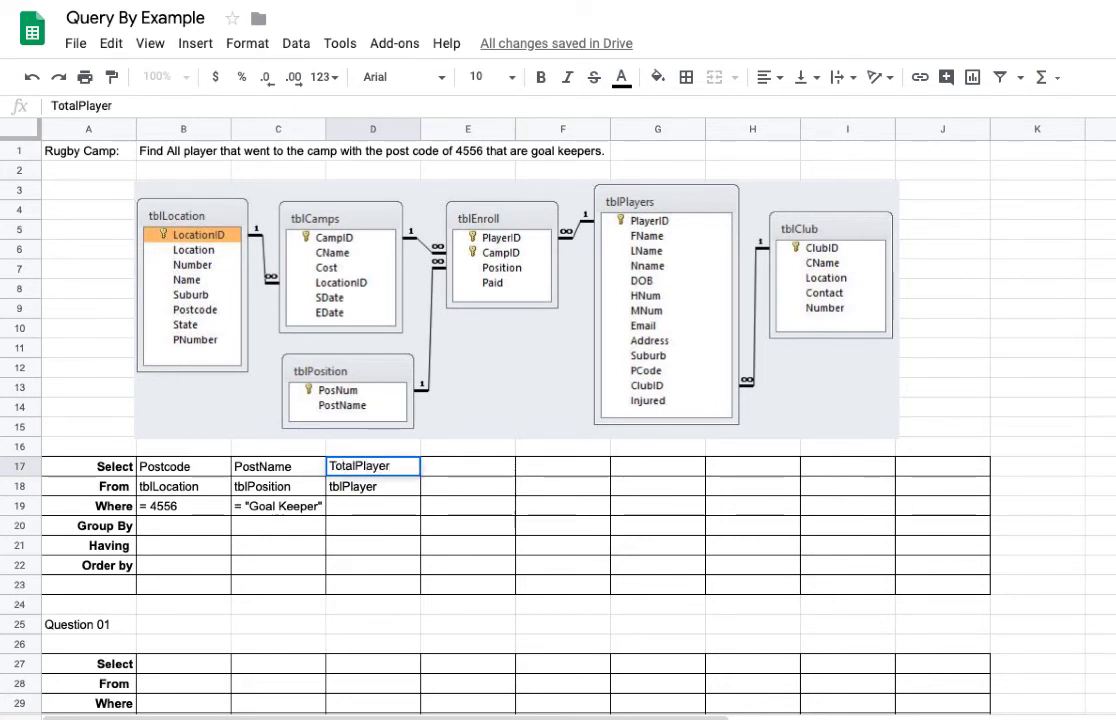
type("\"")
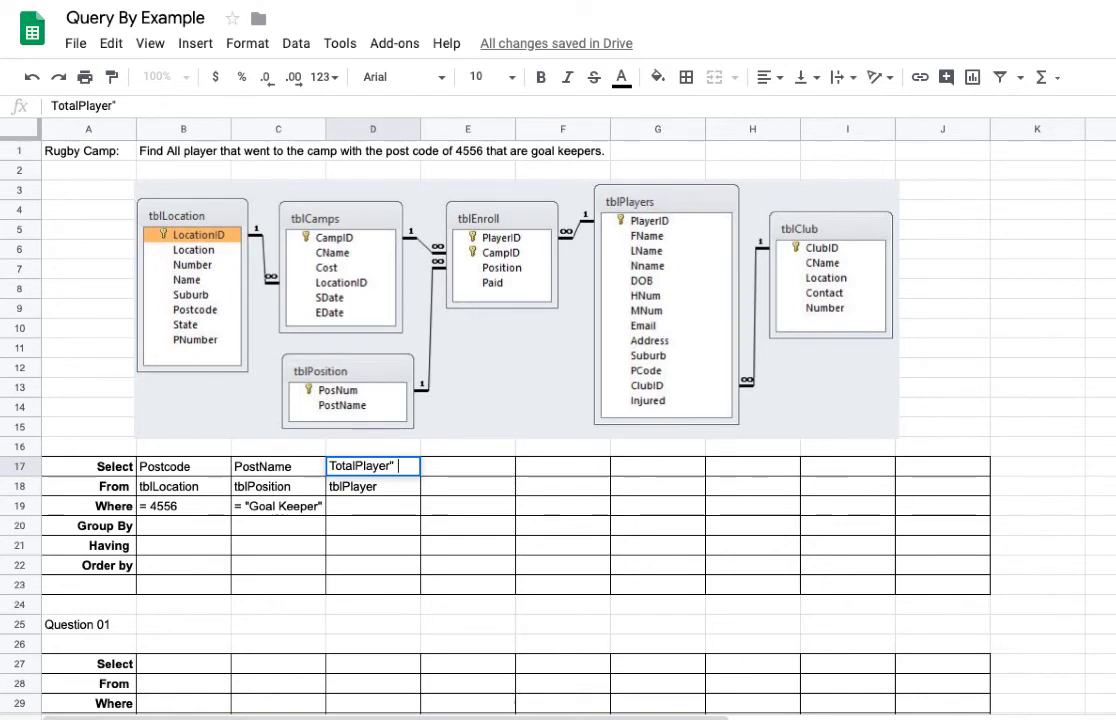
type(" Count(")
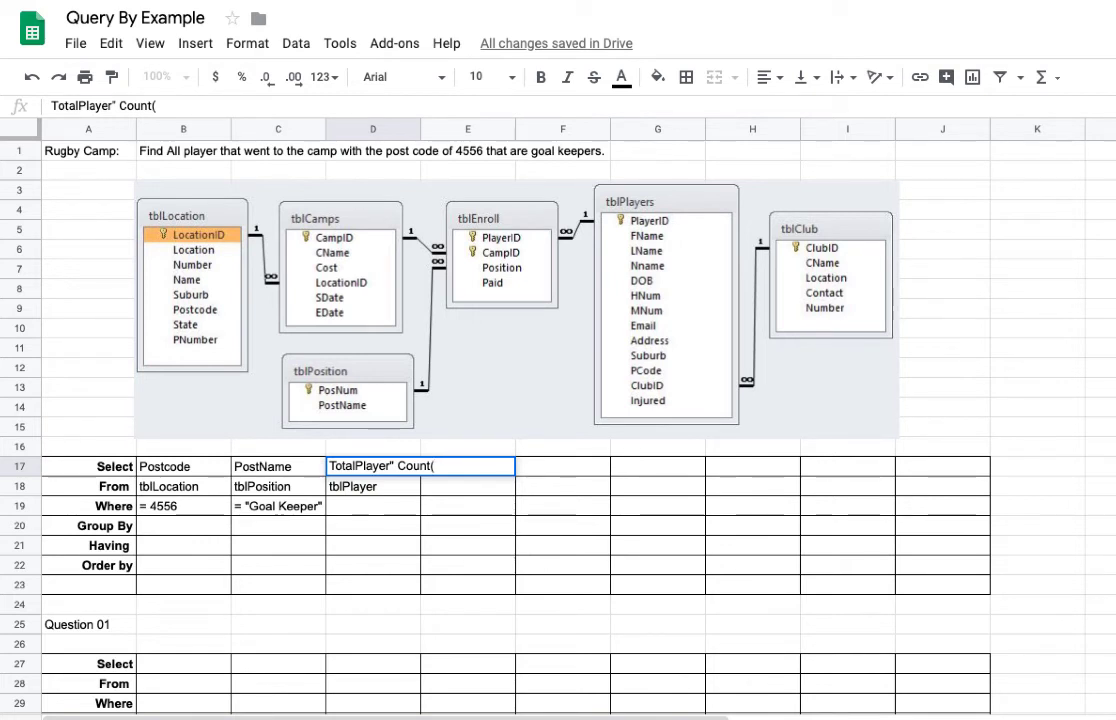
type("Player")
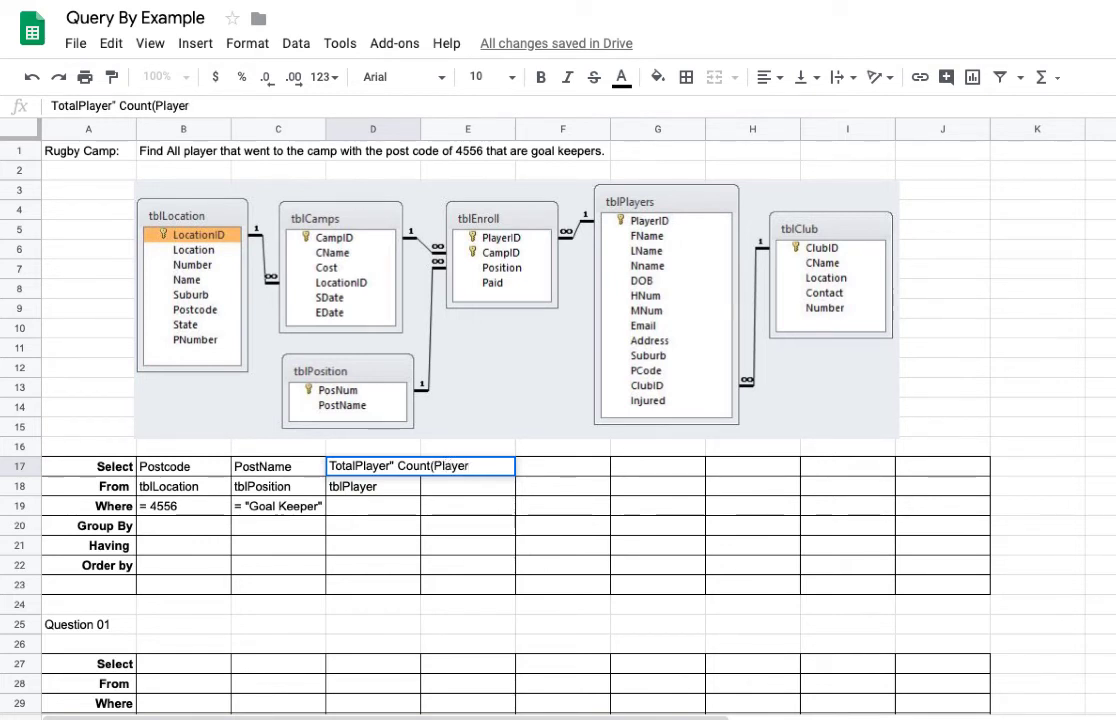
type("ID)")
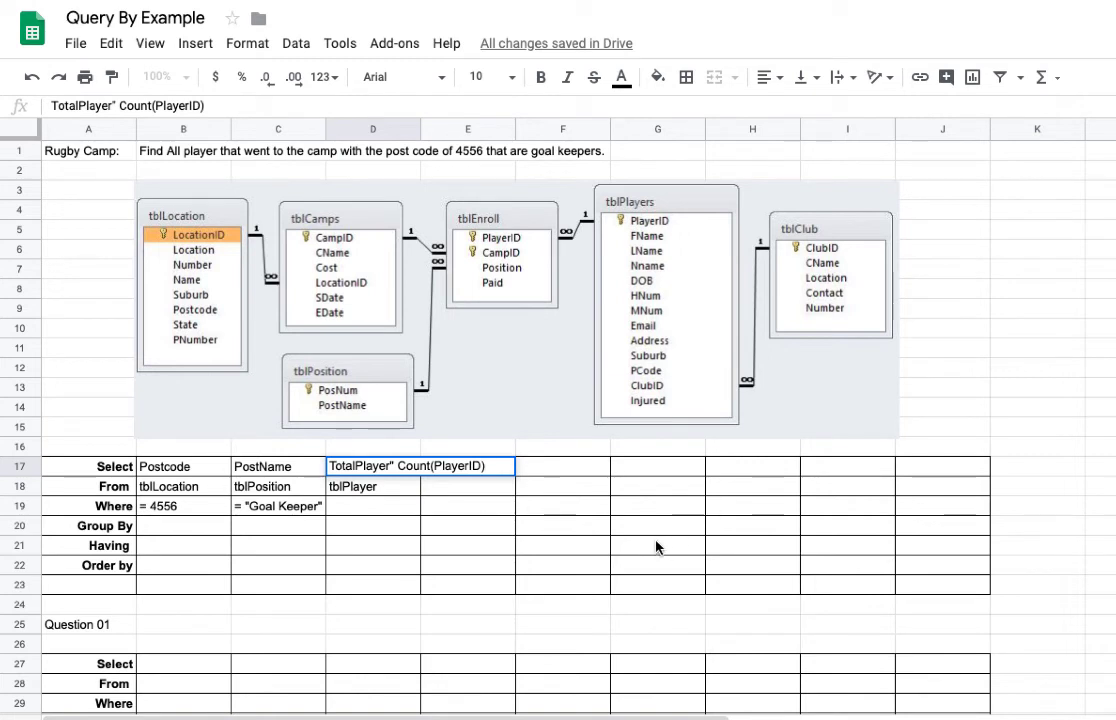
left_click(397, 466)
key("BackSpace")
key("BackSpace")
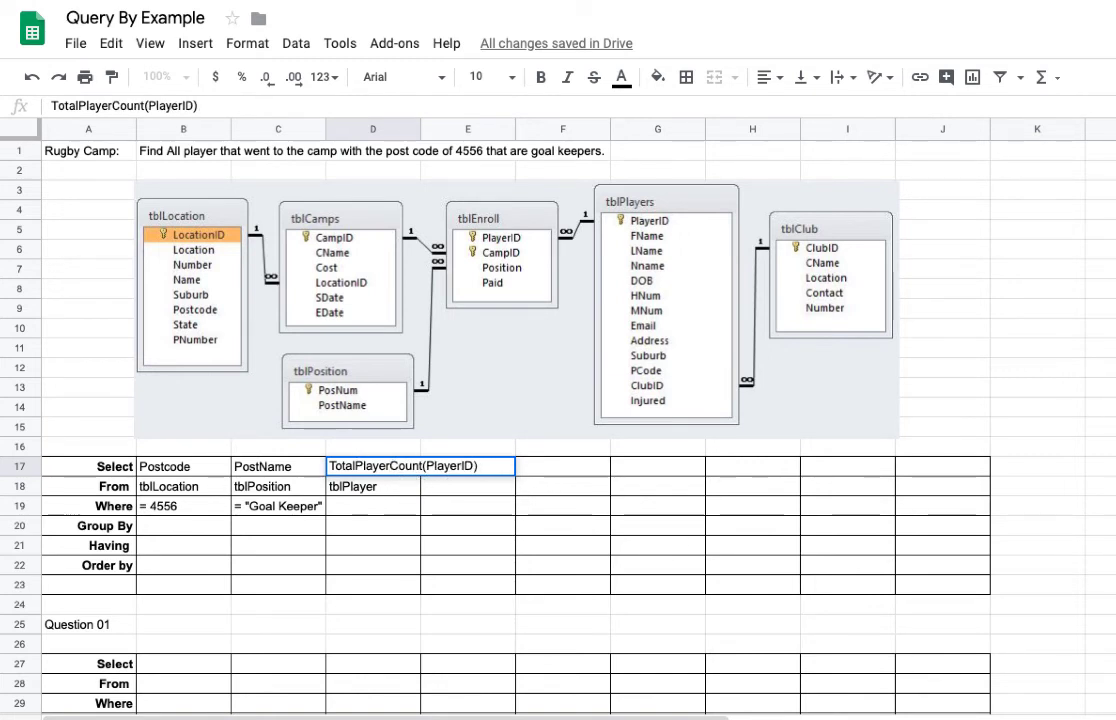
type(":")
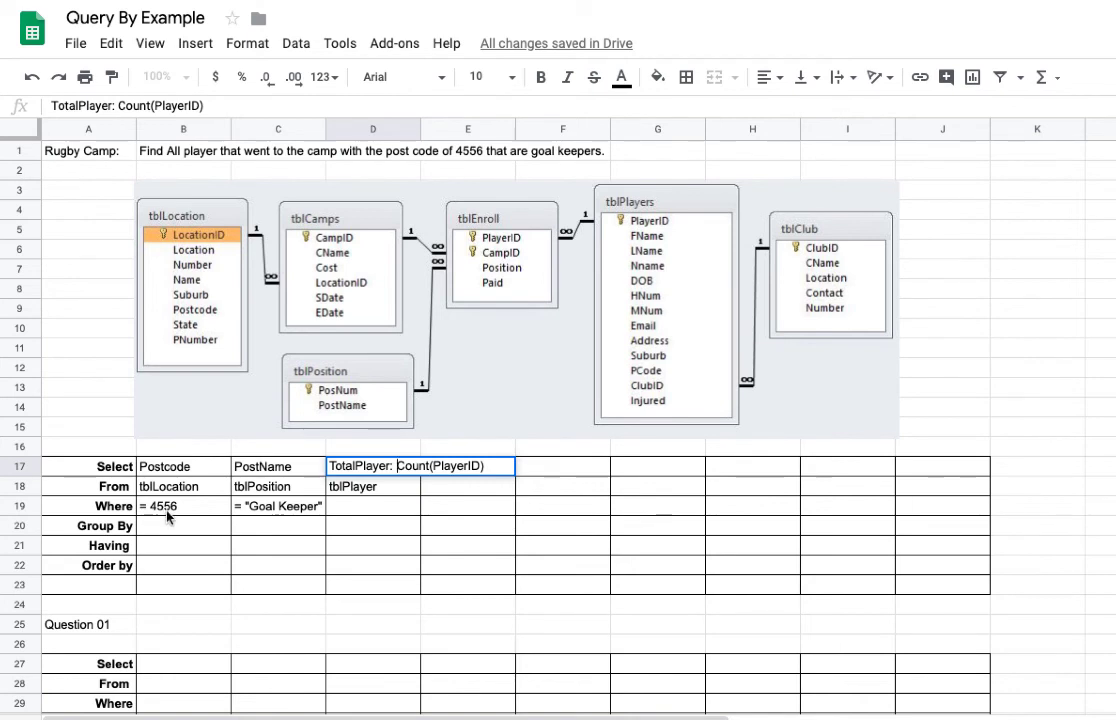
- Commit the TotalPlayer: Count(PlayerID) entry in D17 and verify its contents
left_click(368, 505)
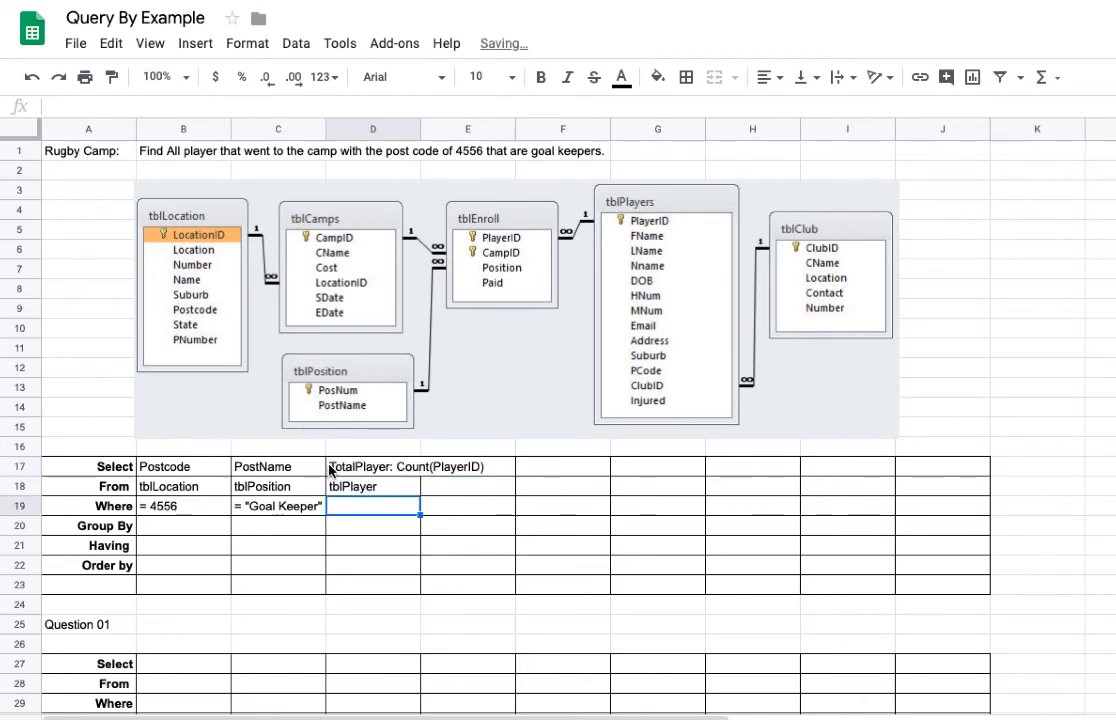
left_click(396, 472)
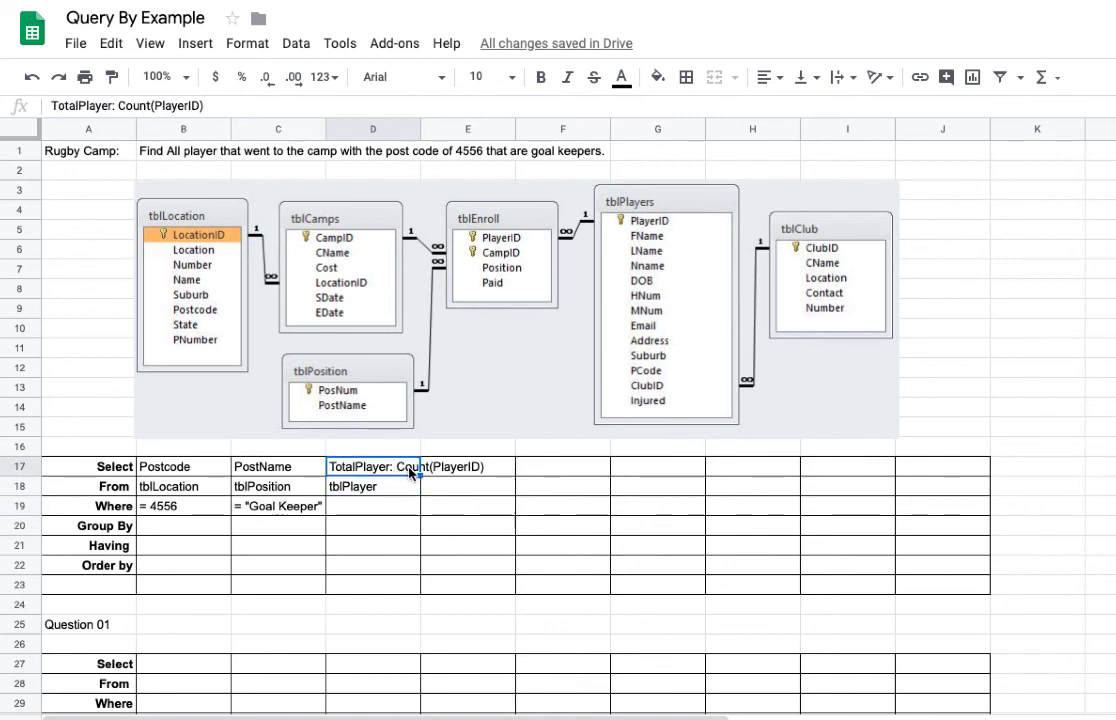